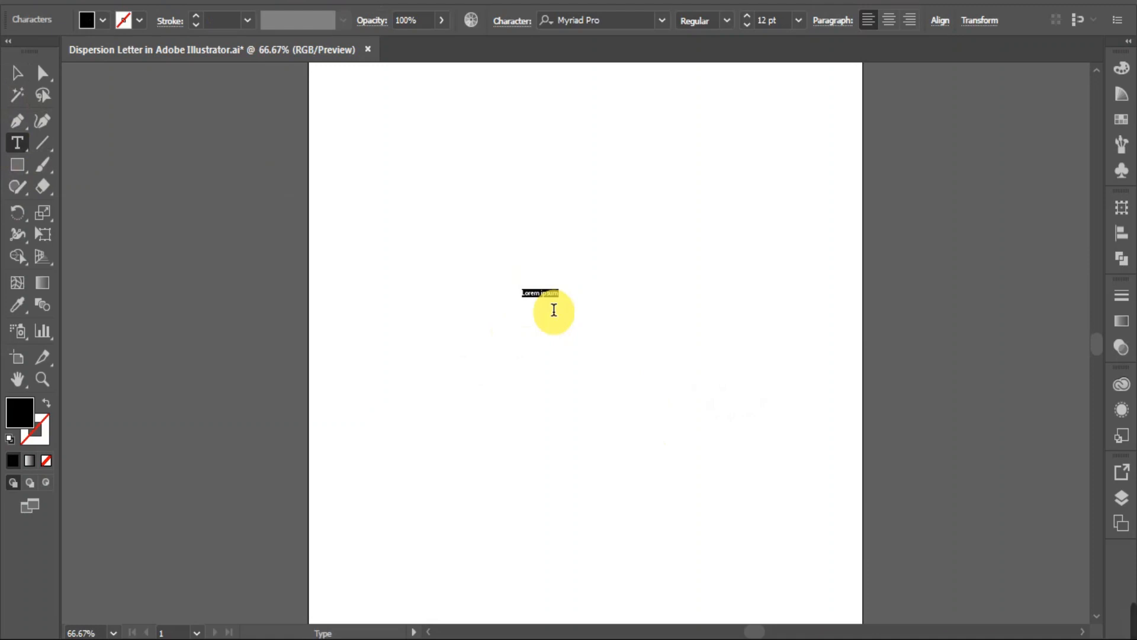
Replace the placeholder text with the letter M, enlarge it to about 147 pt and position it near the artboard's centre.
key(BackSpace)
text(M)
click(16, 73)
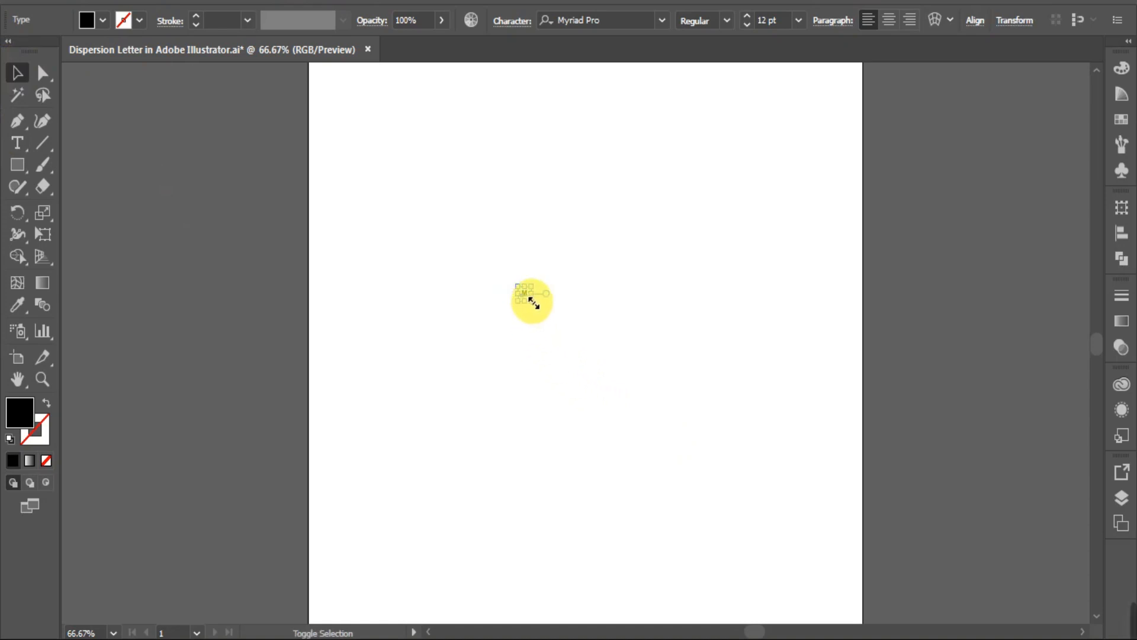
drag(534, 302, 726, 464)
drag(594, 373, 574, 327)
Set the letter M's font to Source Sans Pro Black.
click(604, 20)
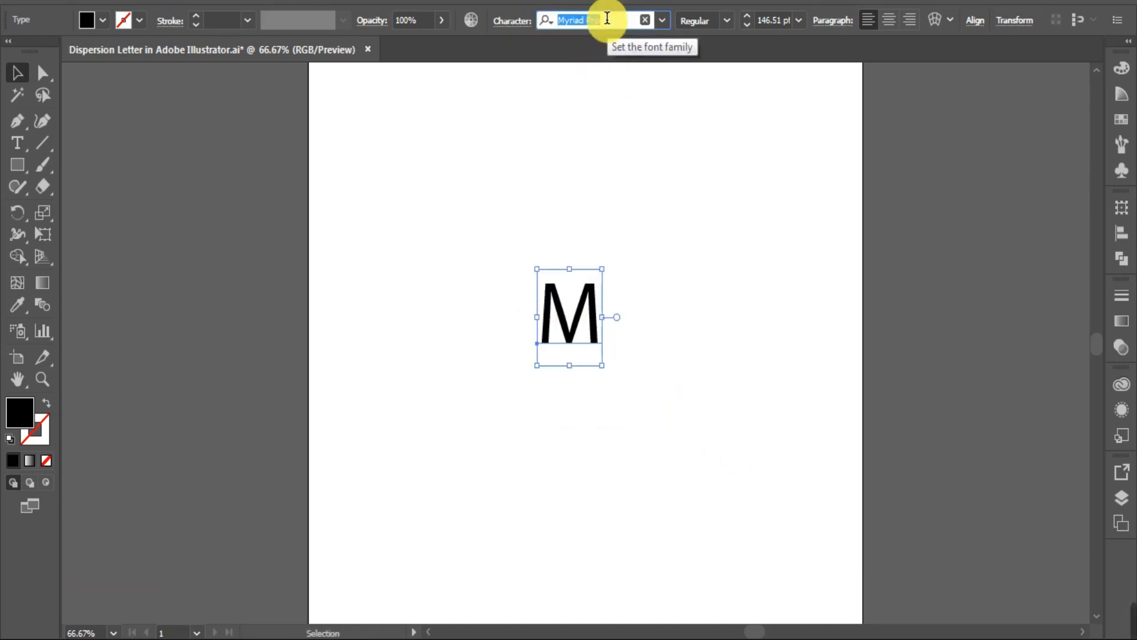
text(blac)
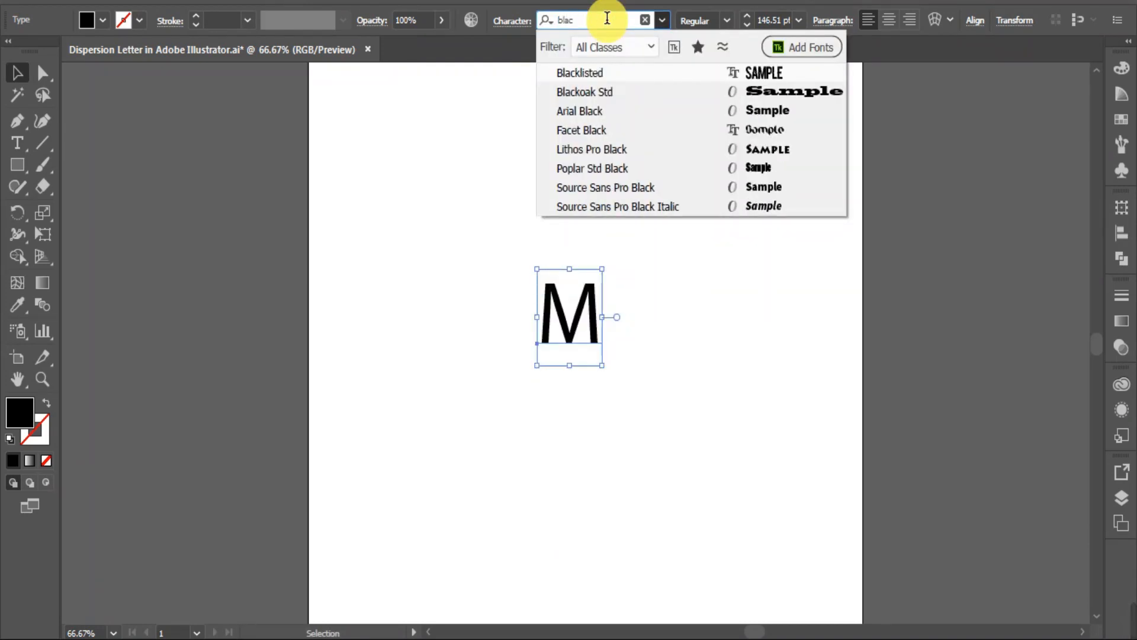
text(k)
click(640, 187)
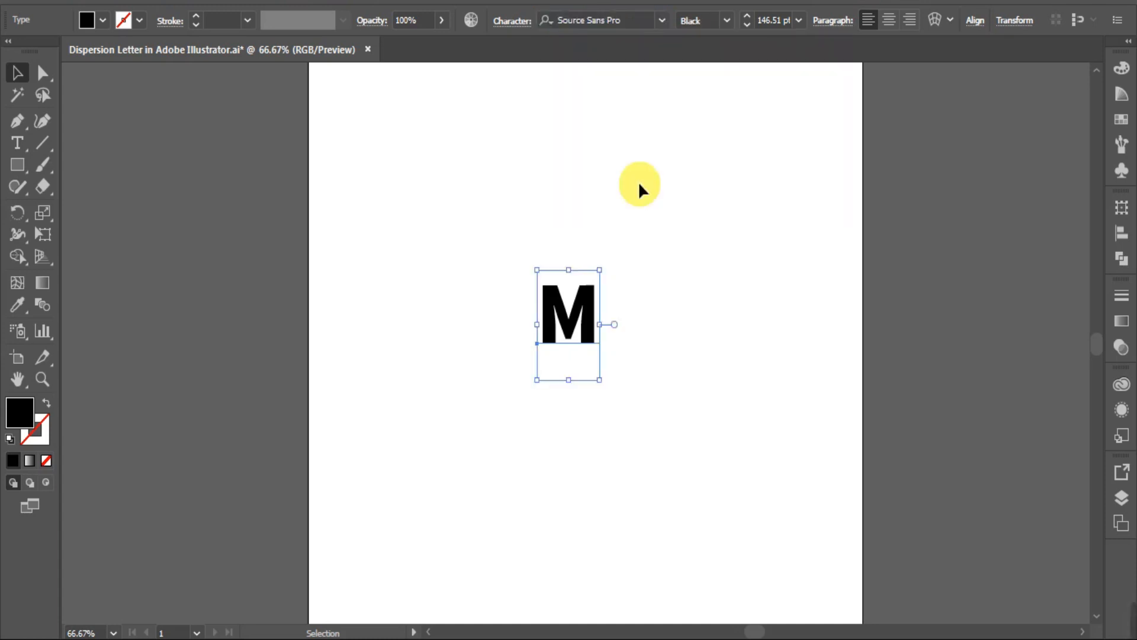
Enlarge the letter M to about 451 pt and move it back towards the middle of the artboard.
drag(602, 382, 776, 569)
drag(627, 428, 602, 379)
drag(691, 530, 716, 564)
drag(614, 389, 602, 356)
Centre the letter M horizontally and vertically on the artboard.
click(974, 21)
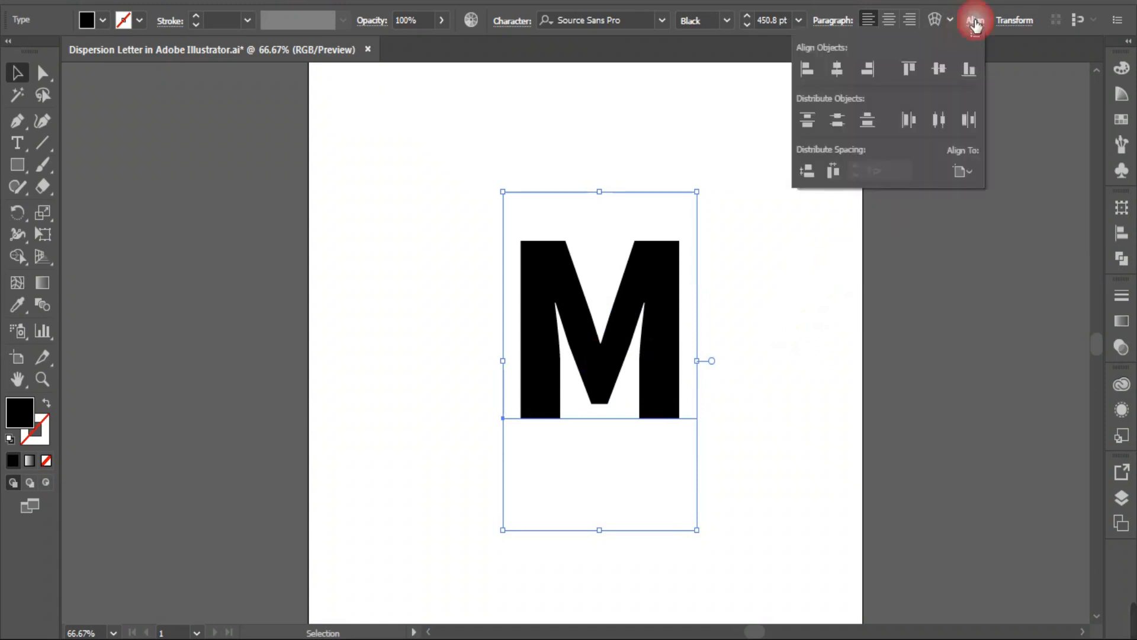
click(965, 170)
click(993, 230)
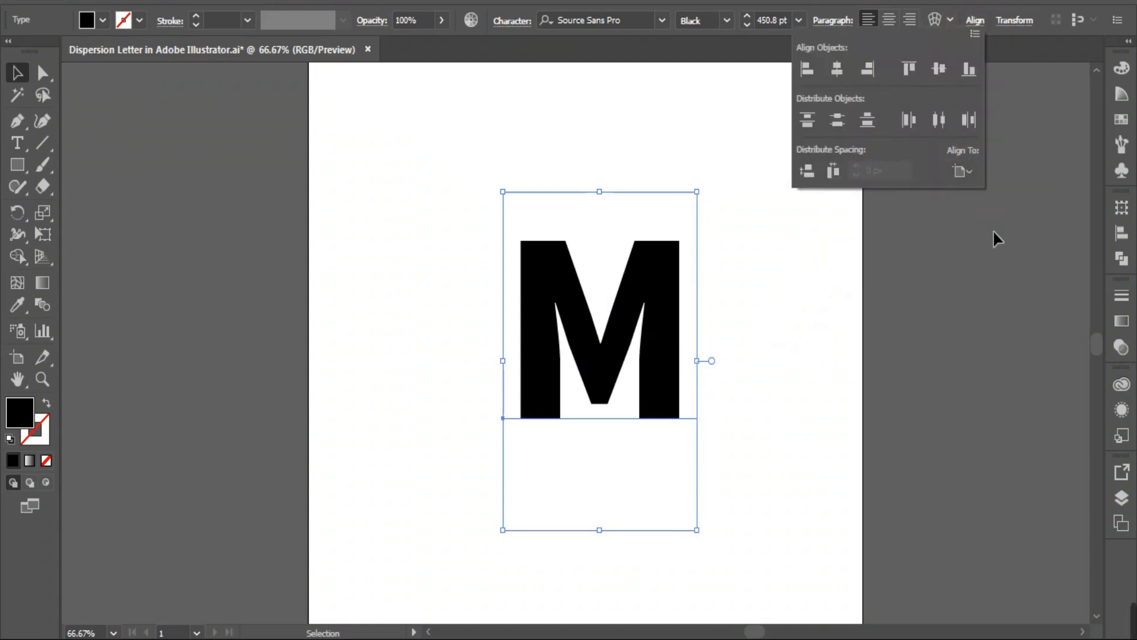
click(837, 70)
click(939, 70)
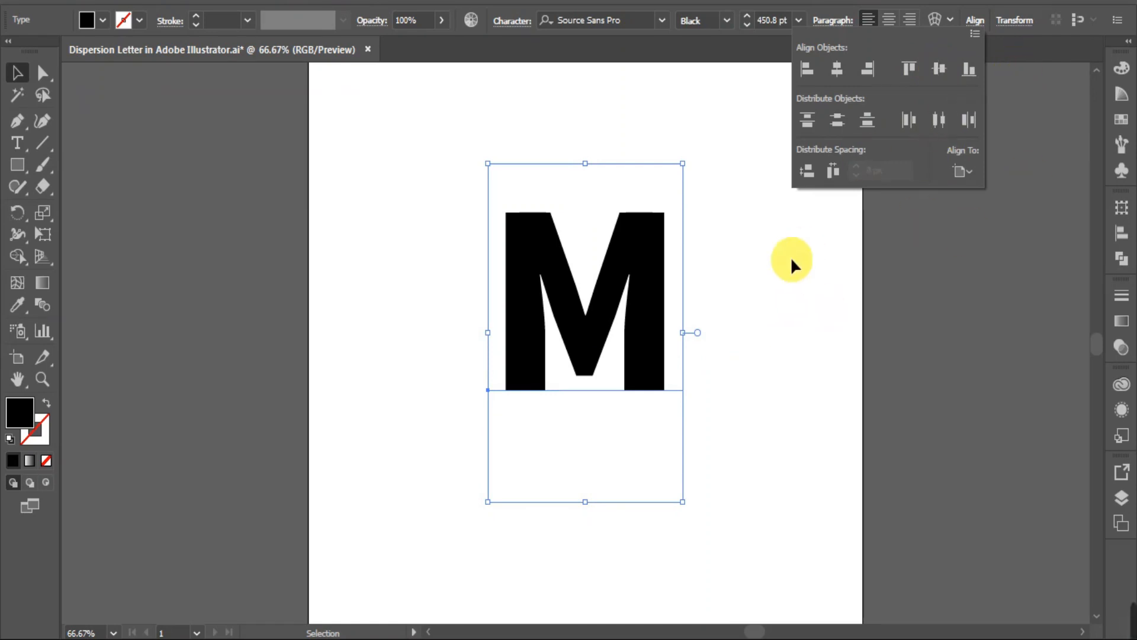
click(279, 137)
Nudge the letter M to the right of the artboard's centre in large increments, then deselect it.
key(shift+Right)
key(shift+Right)
key(shift+Right)
key(shift+Right)
key(shift+Right)
key(shift+Right)
key(shift+Right)
key(shift+Right)
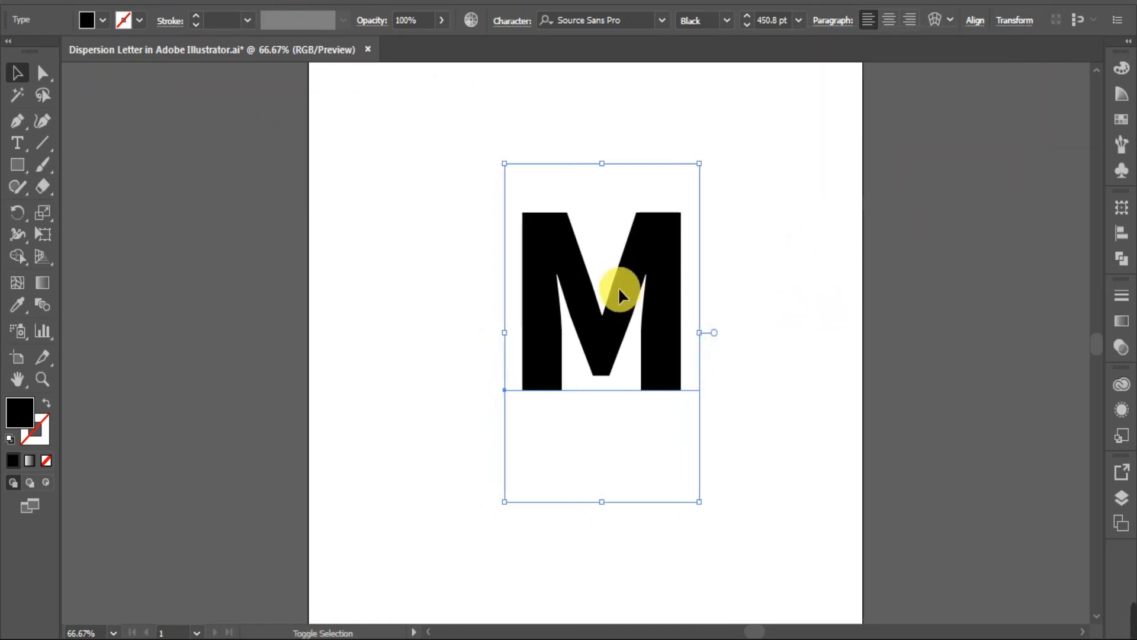
key(shift+Right)
key(shift+Right)
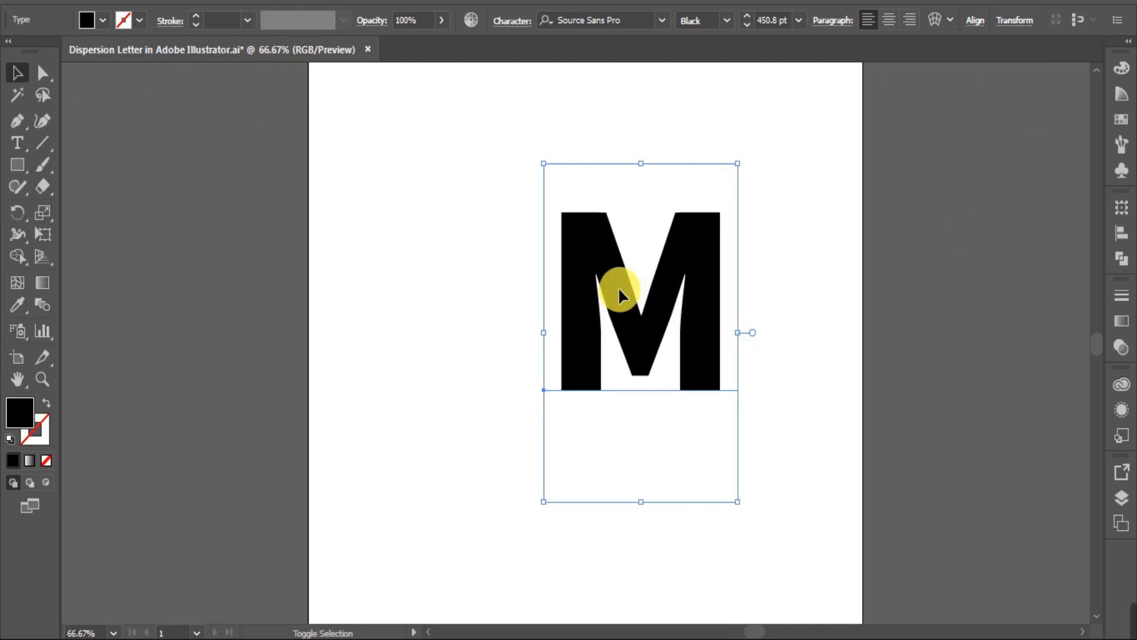
click(472, 345)
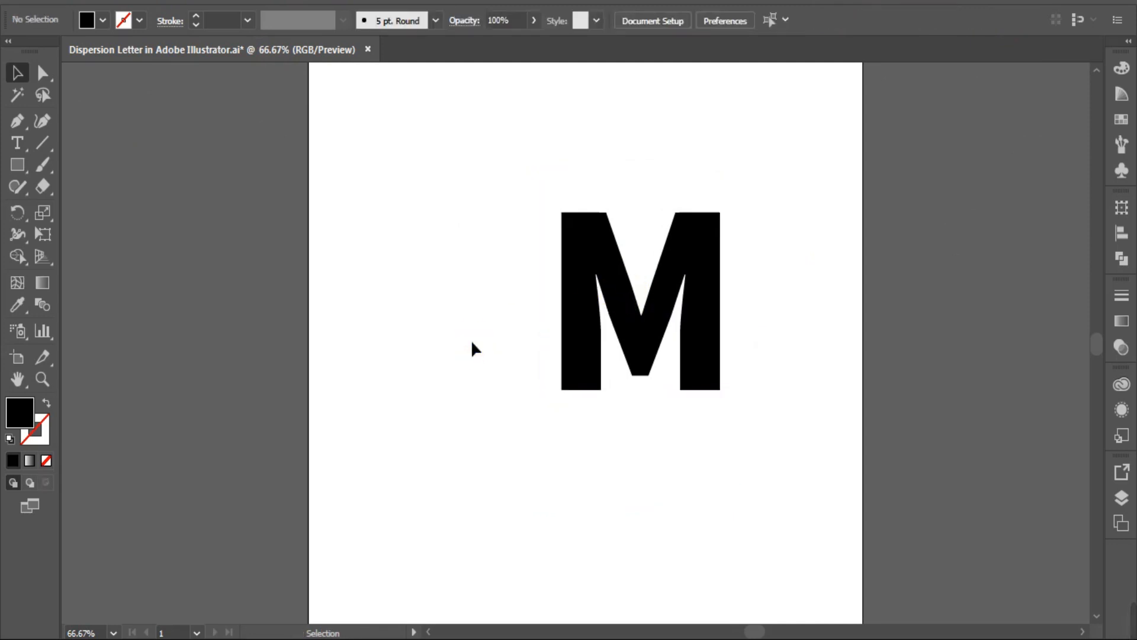
Expand the letter M from live text into editable outlines.
click(572, 297)
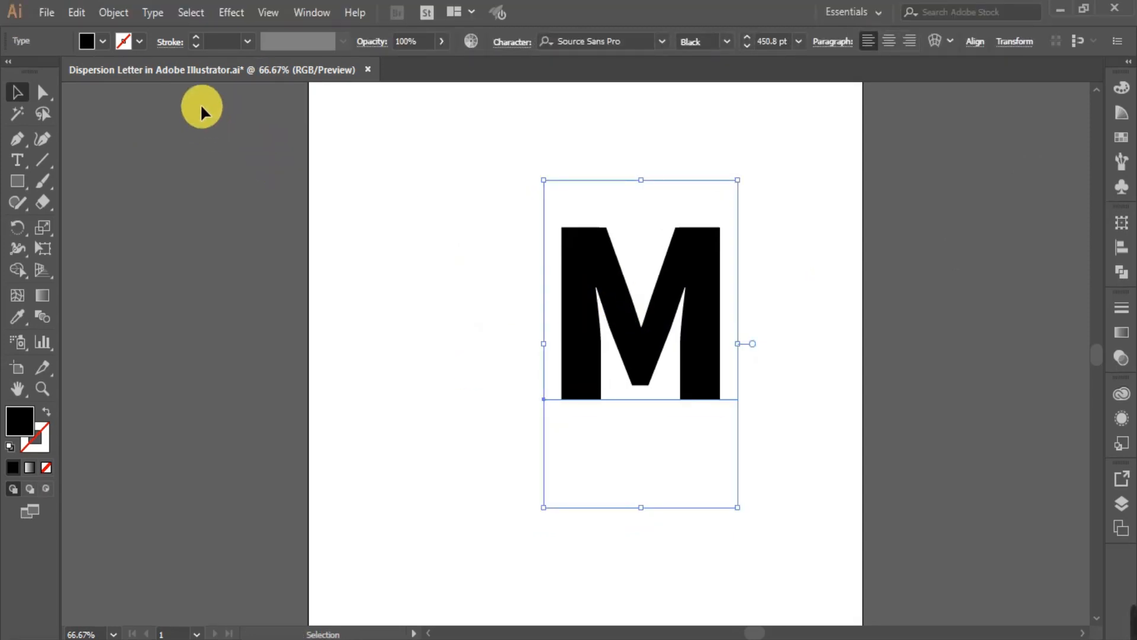
click(191, 13)
click(115, 13)
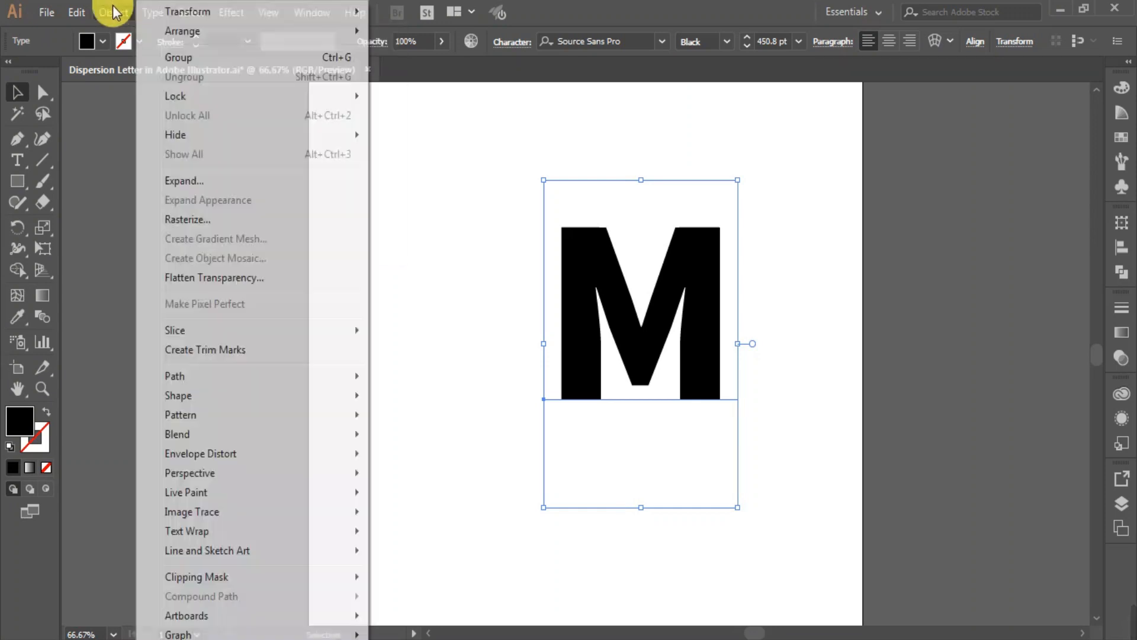
click(224, 185)
click(251, 396)
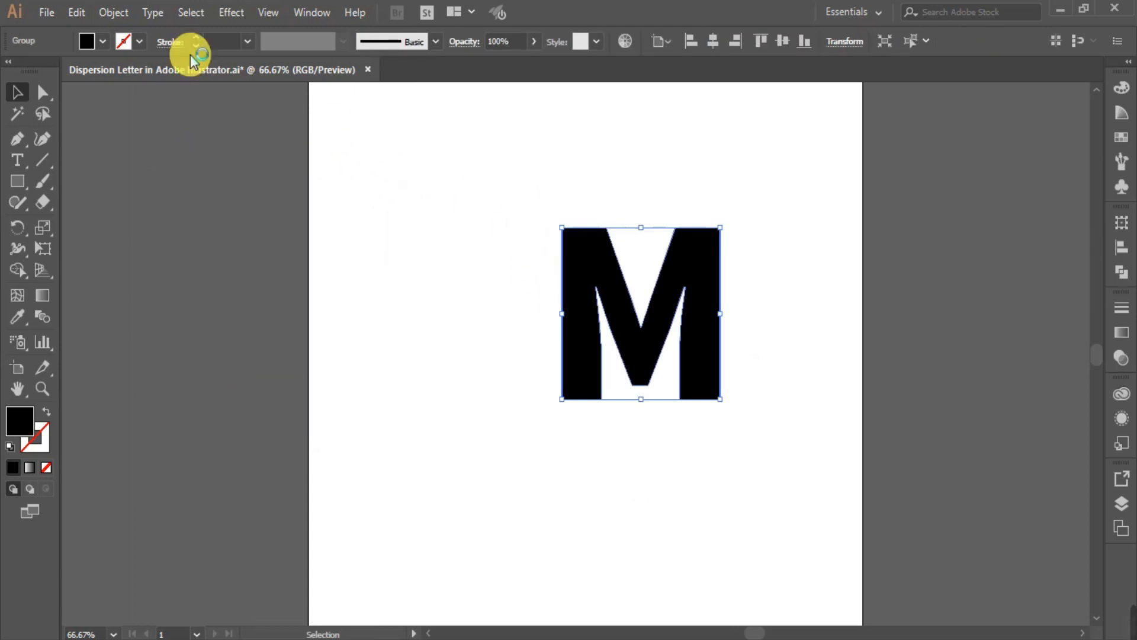
Make the expanded letter M a compound path.
click(114, 13)
mouse_move(328, 601)
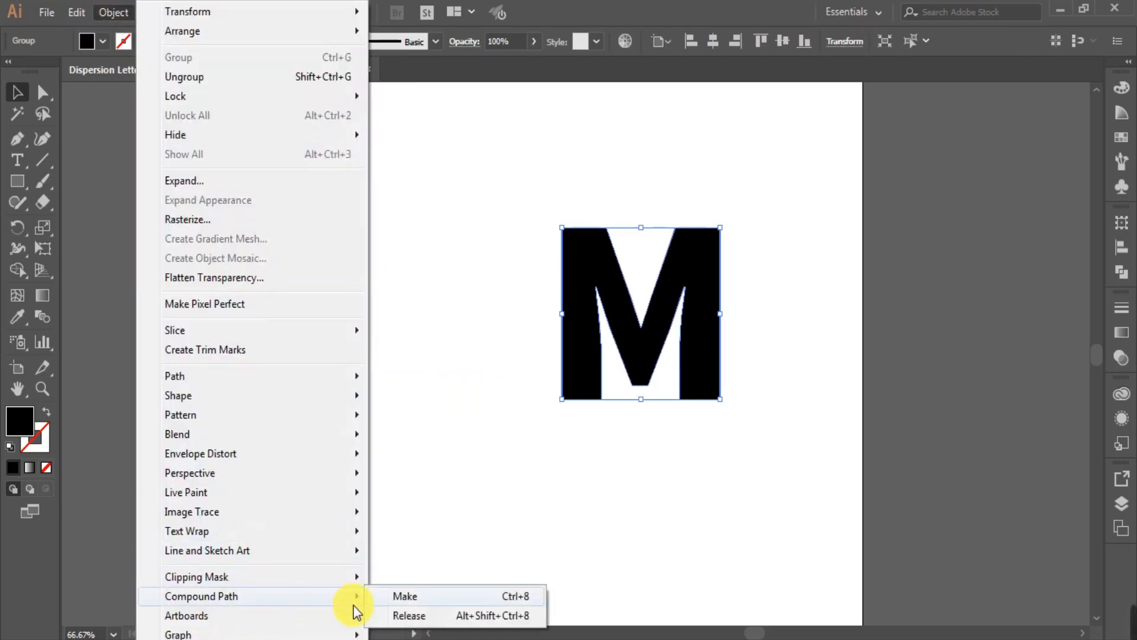
click(433, 597)
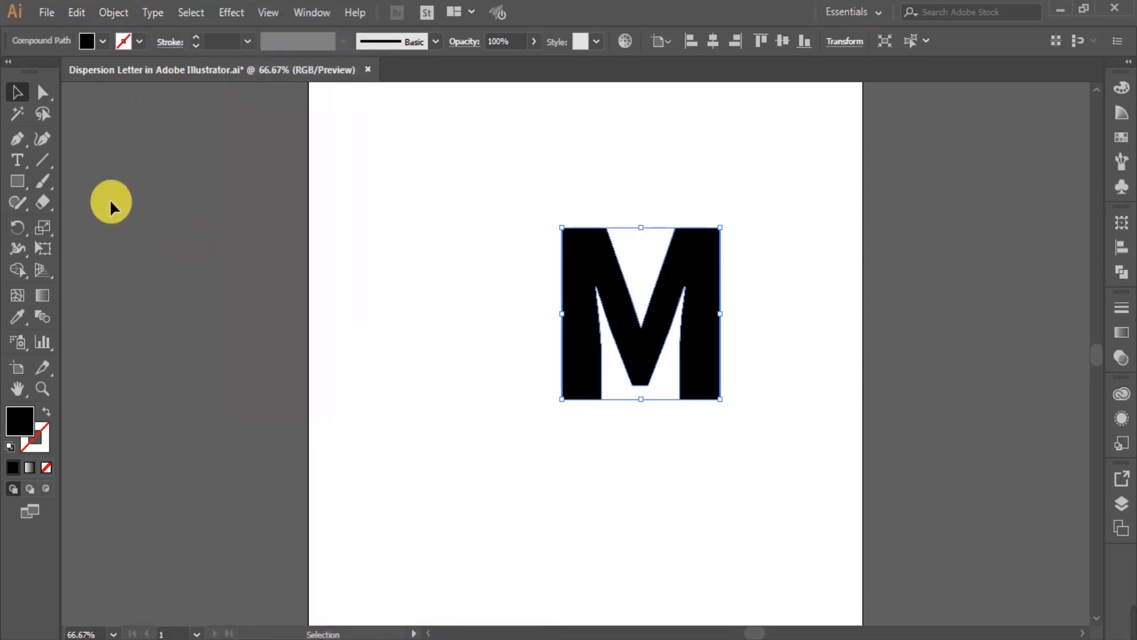
Stretch the M's left stem into a wide block by shifting only its two outer left anchor points leftwards.
click(42, 93)
click(371, 184)
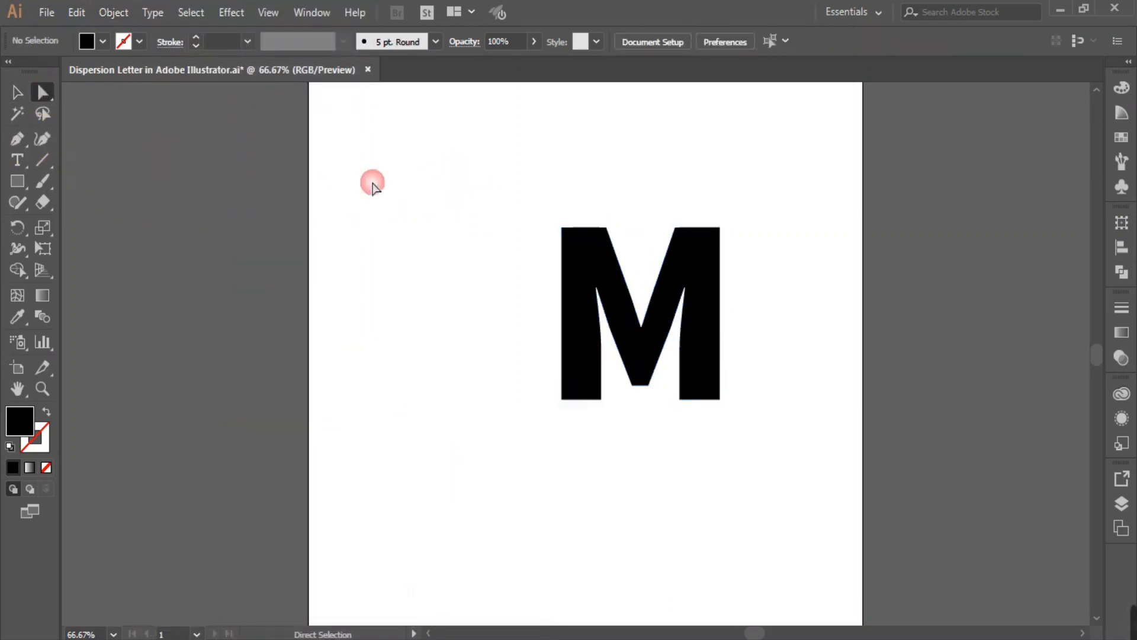
drag(506, 180, 581, 437)
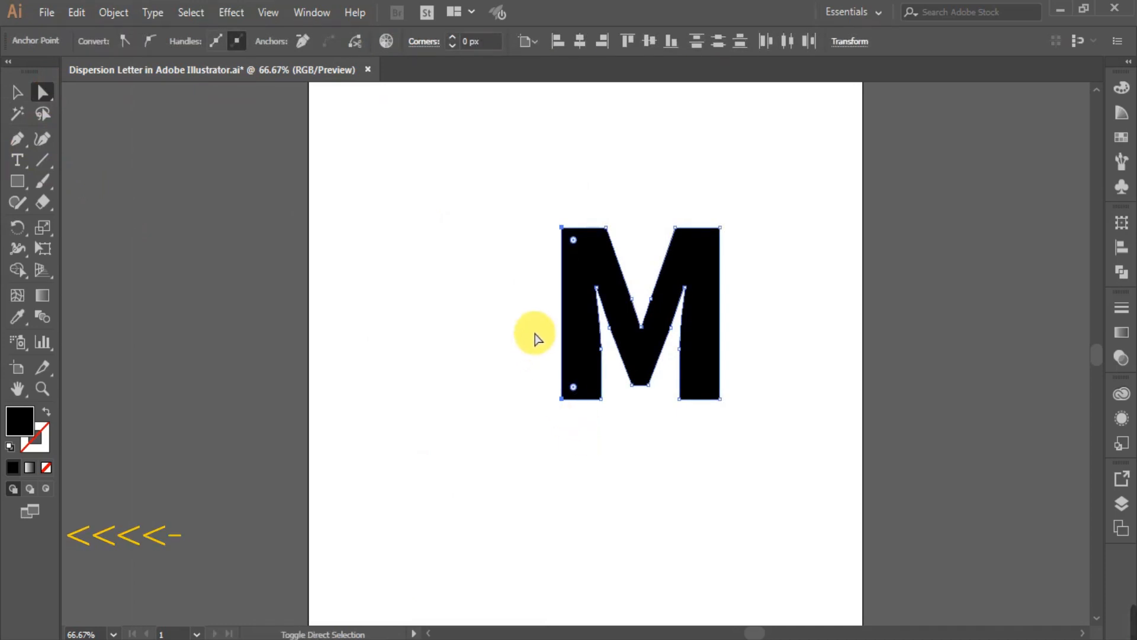
key(shift+Left)
key(shift+Left)
key(shift+Left)
key(shift+Left)
key(shift+Left)
key(shift+Left)
key(shift+Left)
key(shift+Left)
key(shift+Left)
key(shift+Left)
key(shift+Left)
key(shift+Left)
key(shift+Left)
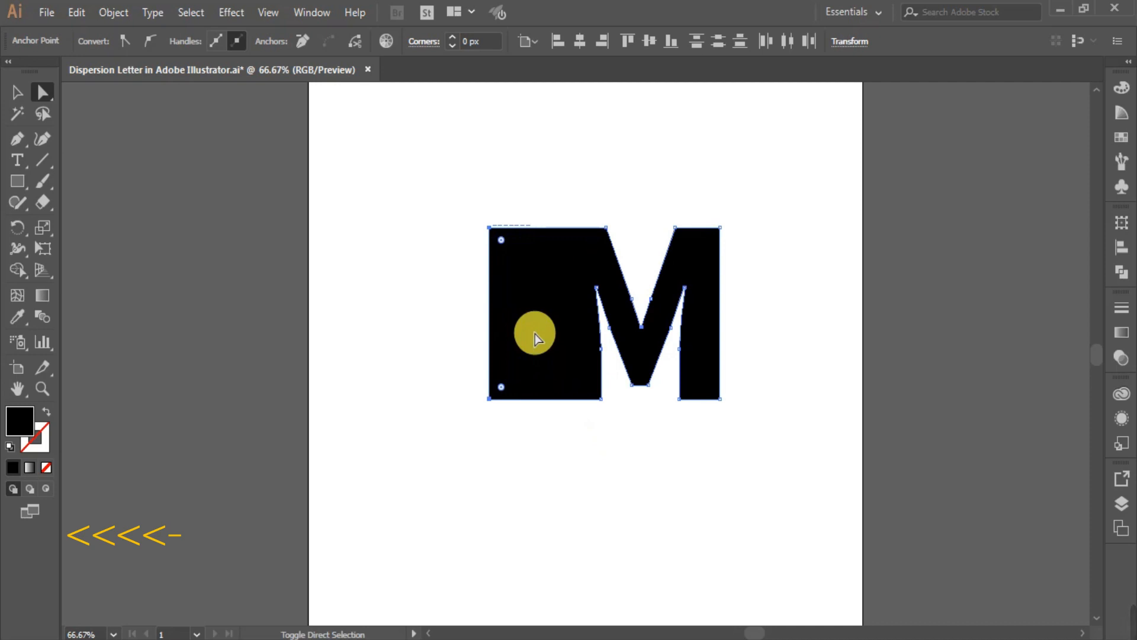
key(shift+Left)
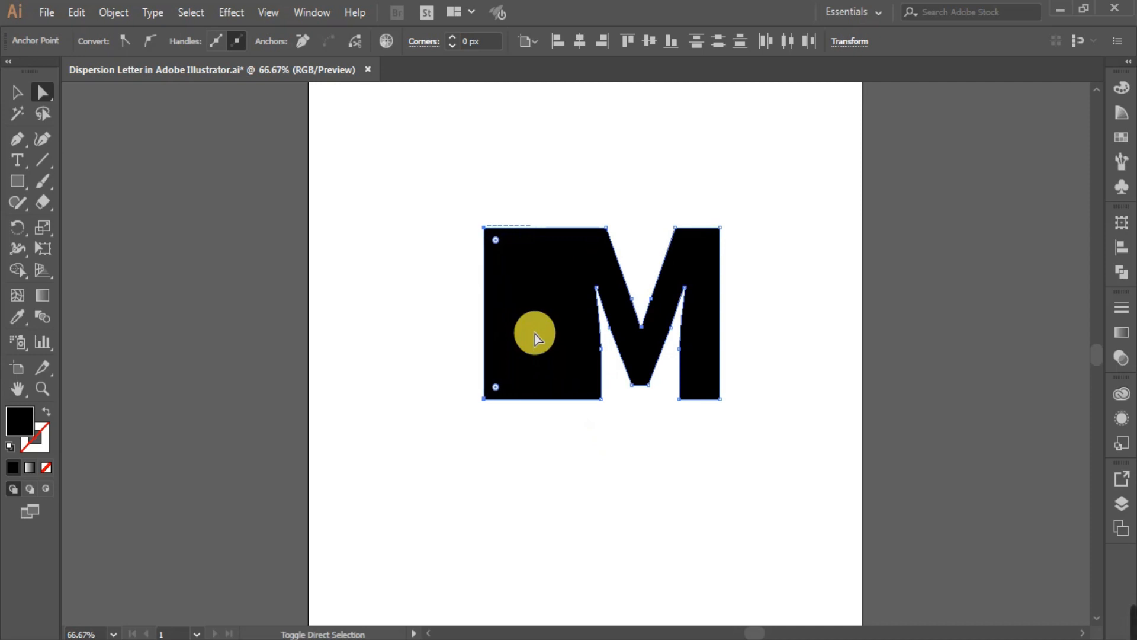
key(shift+Left)
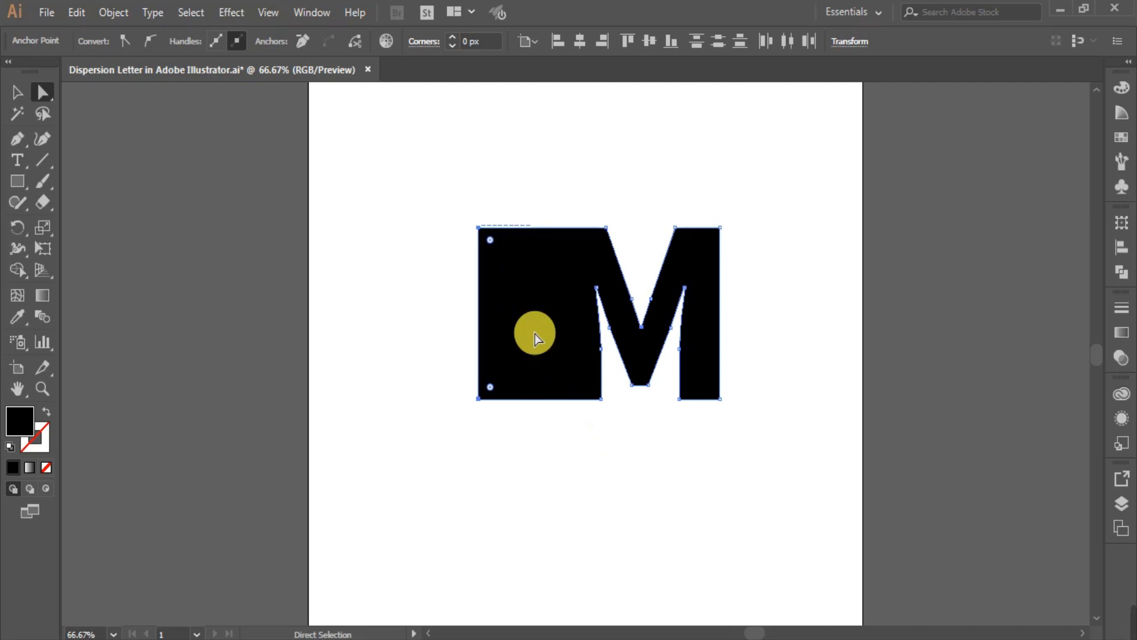
click(627, 467)
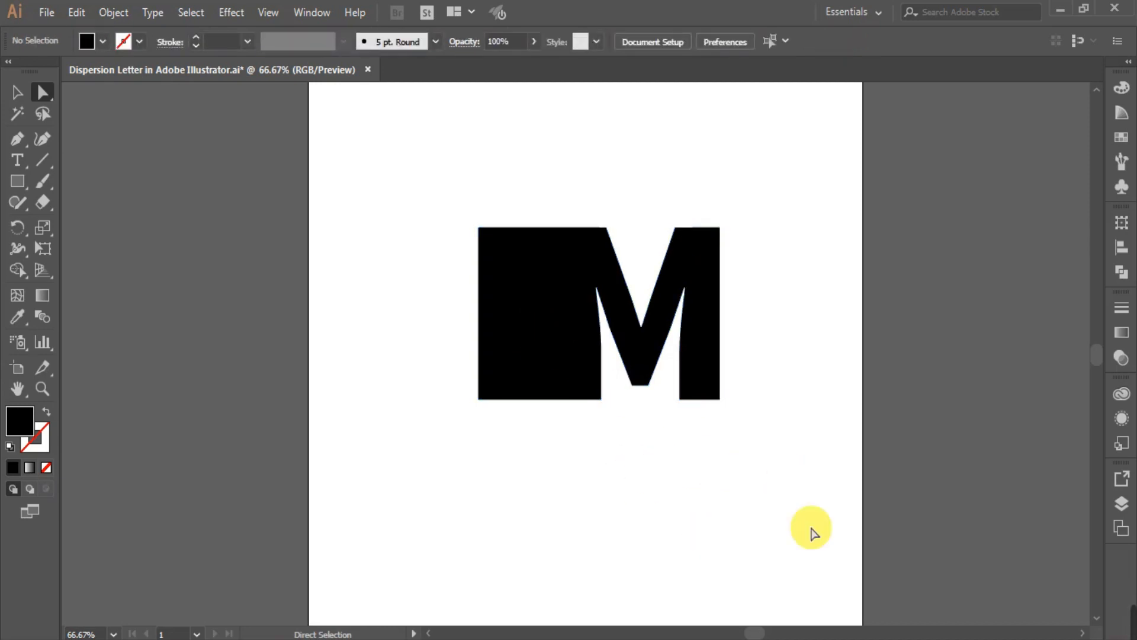
Draw a rectangle exactly covering the stretched M and fill it with a white-to-black linear gradient.
click(18, 180)
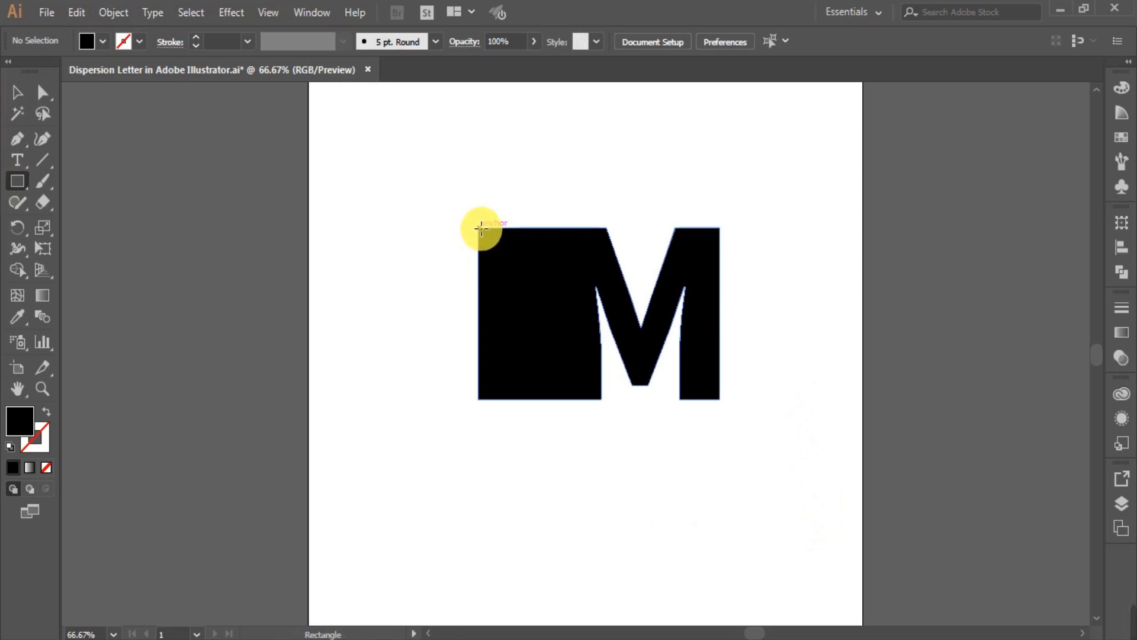
drag(479, 227, 720, 399)
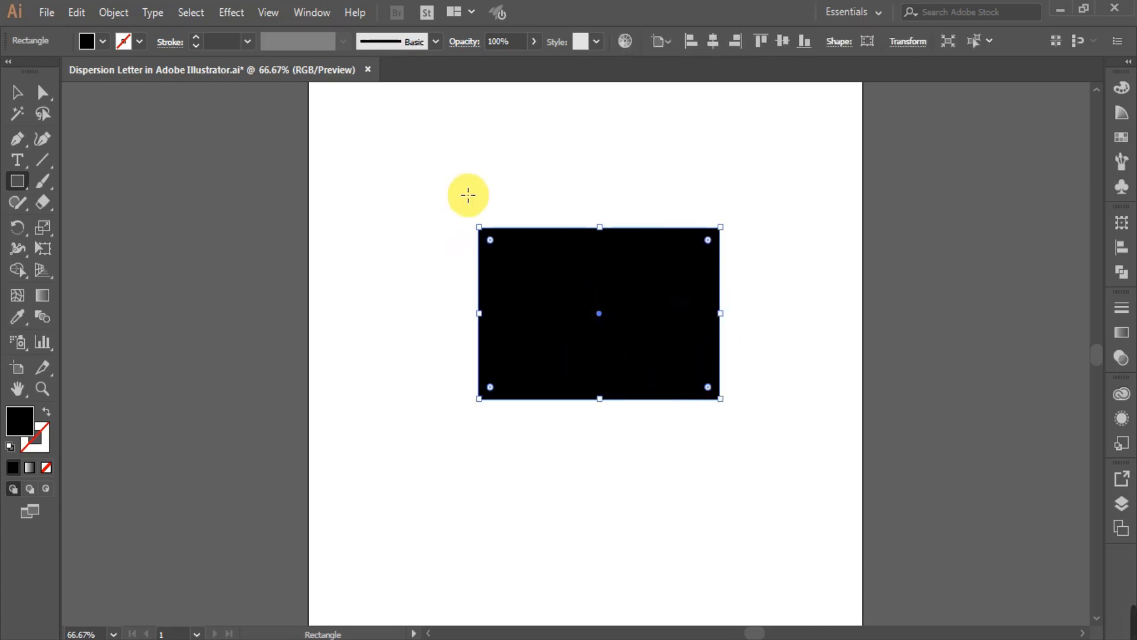
click(16, 93)
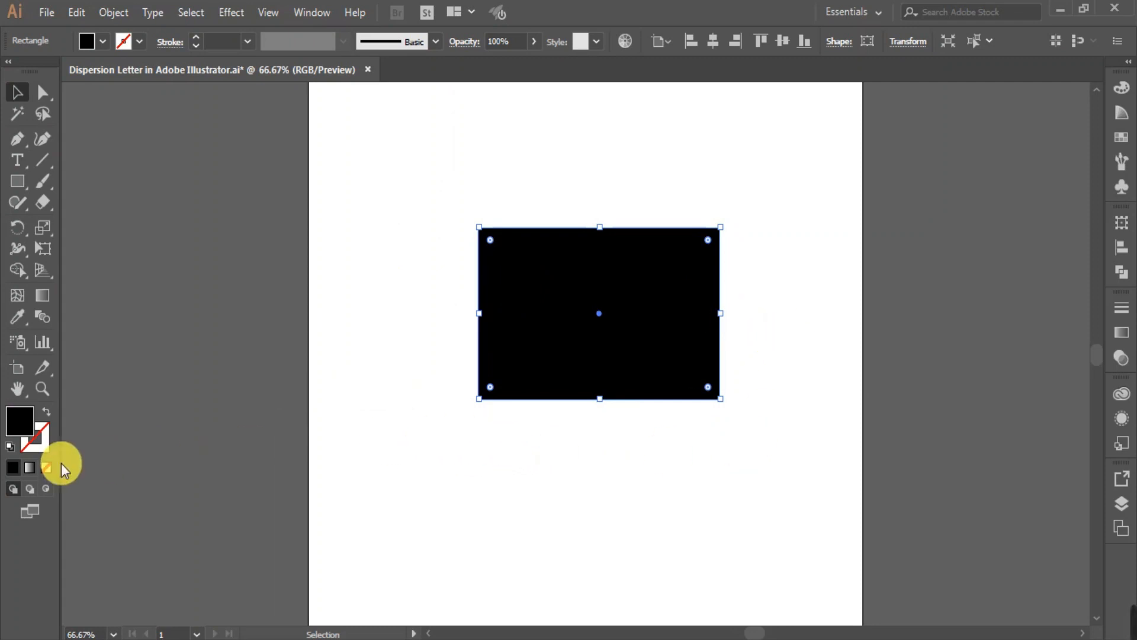
click(27, 470)
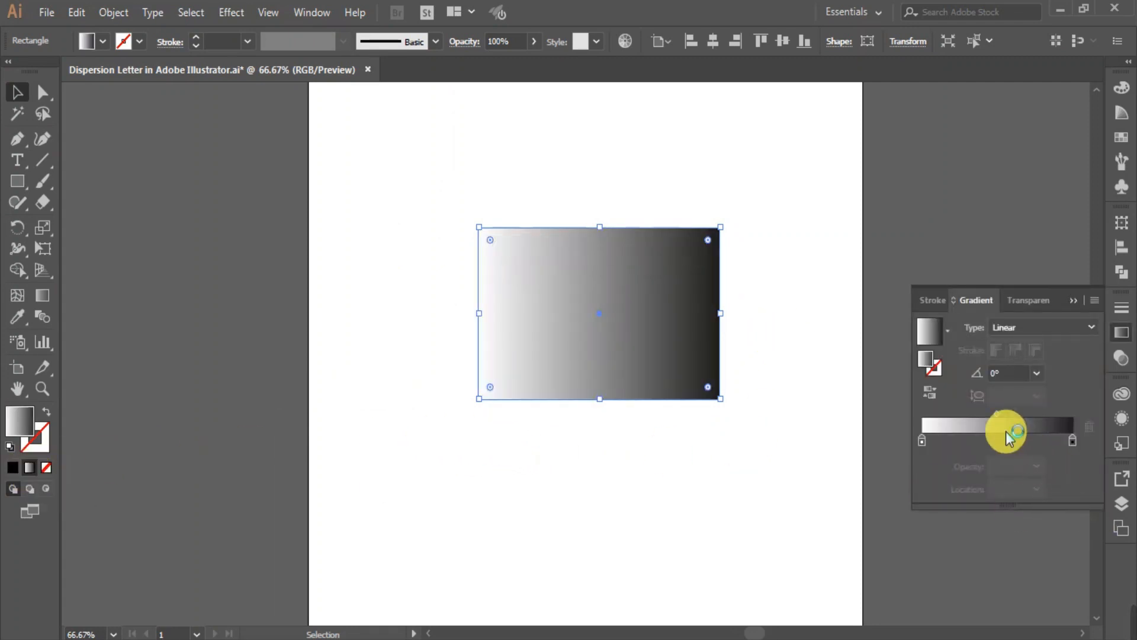
Set the rectangle gradient's right stop to black (K 100%) and check that its left stop is white (K 0%).
double_click(1073, 441)
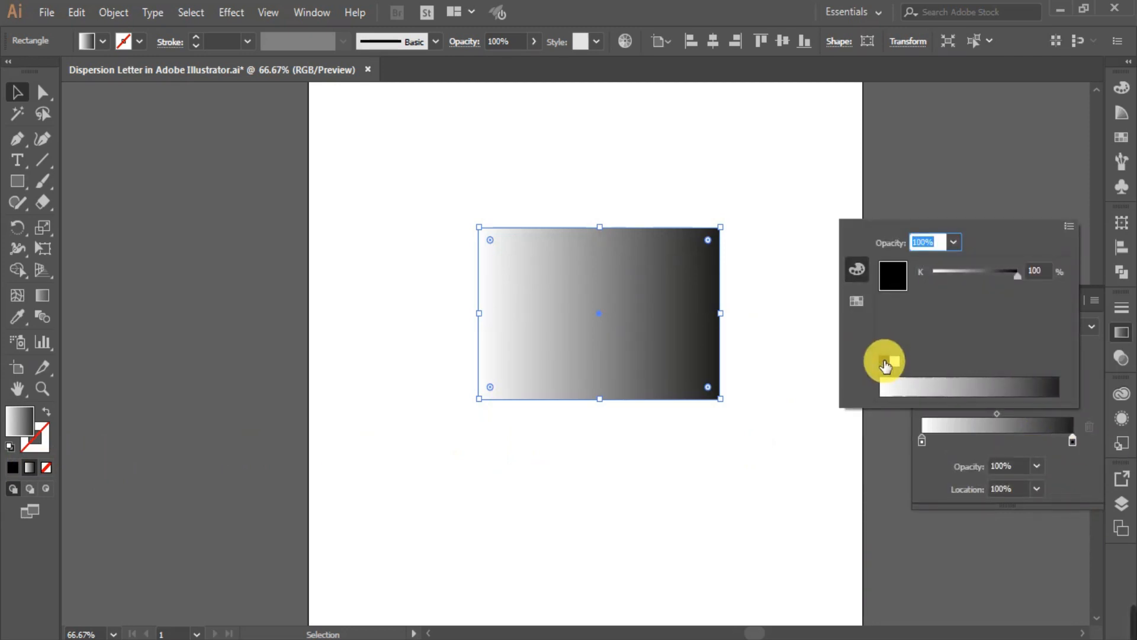
click(884, 362)
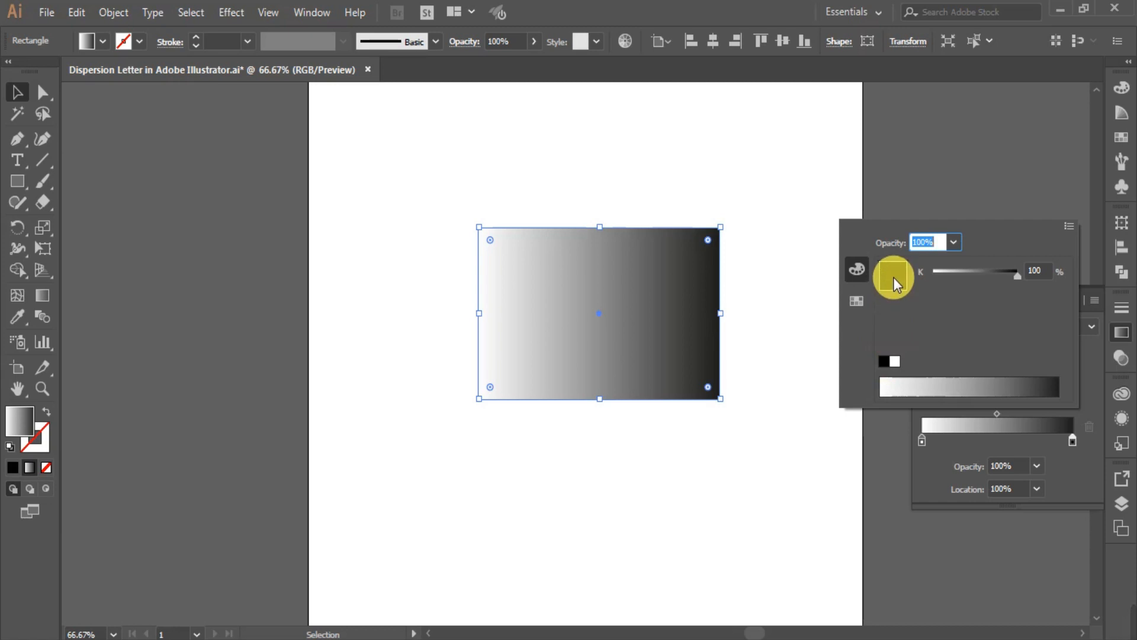
click(856, 300)
click(856, 269)
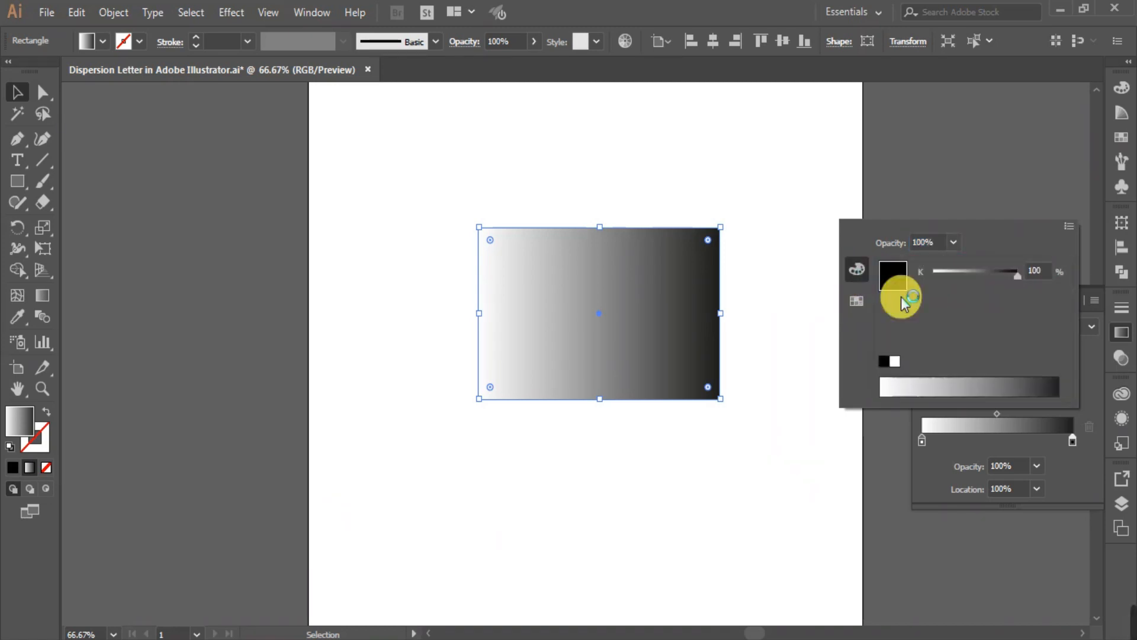
click(882, 362)
click(921, 442)
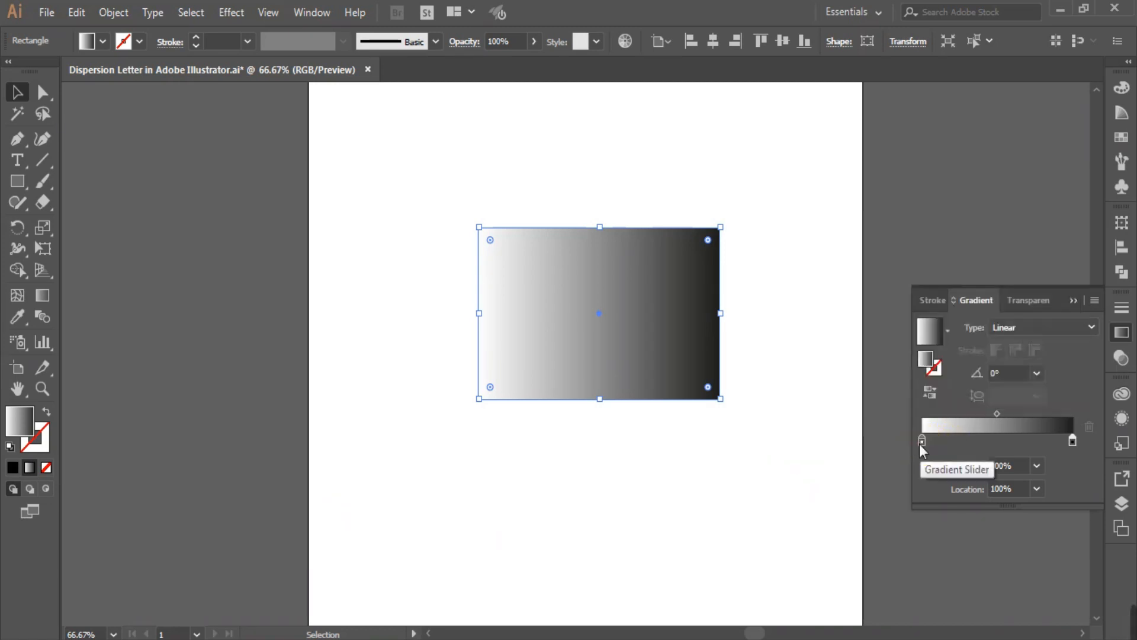
double_click(921, 441)
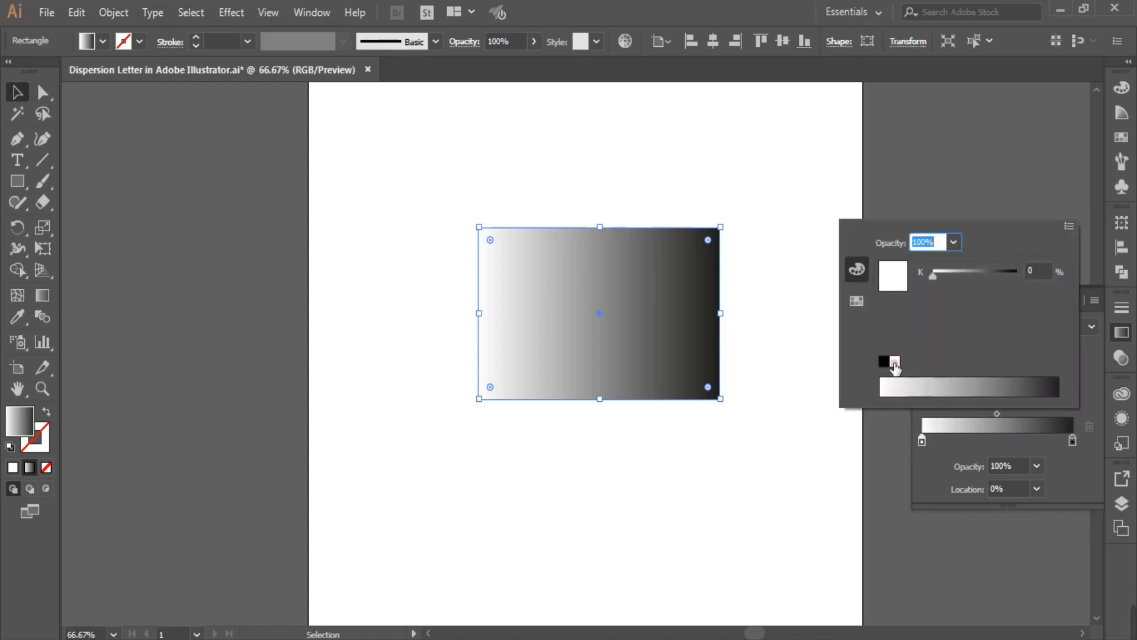
Shift the gradient's black stop to a location of about 70%, then deselect the rectangle and close the gradient settings.
click(1072, 442)
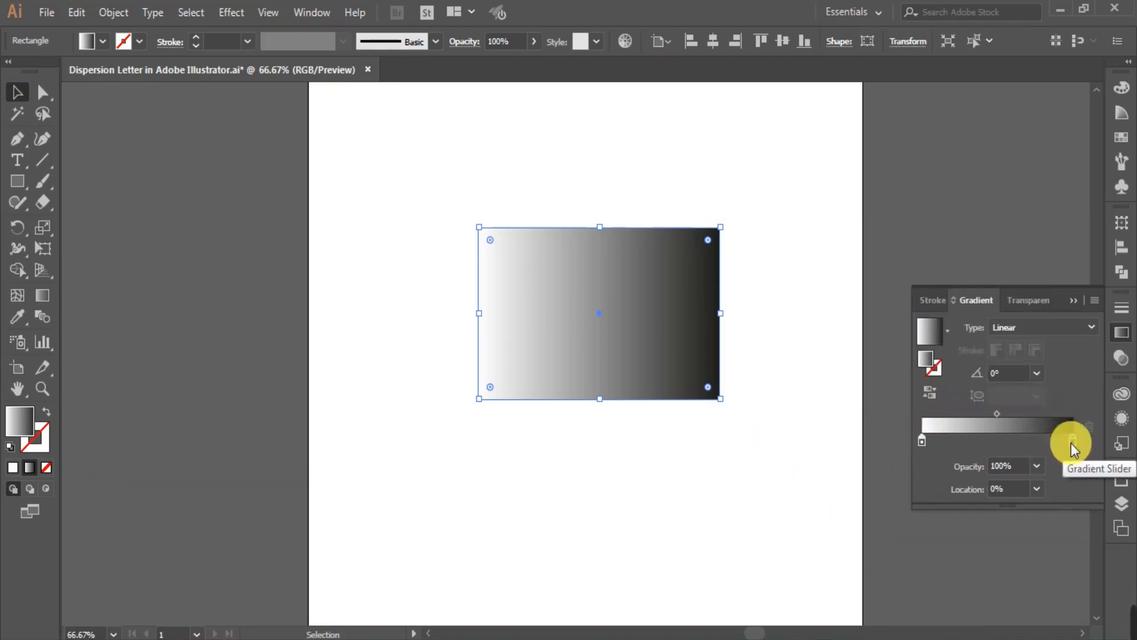
drag(1073, 442, 1029, 442)
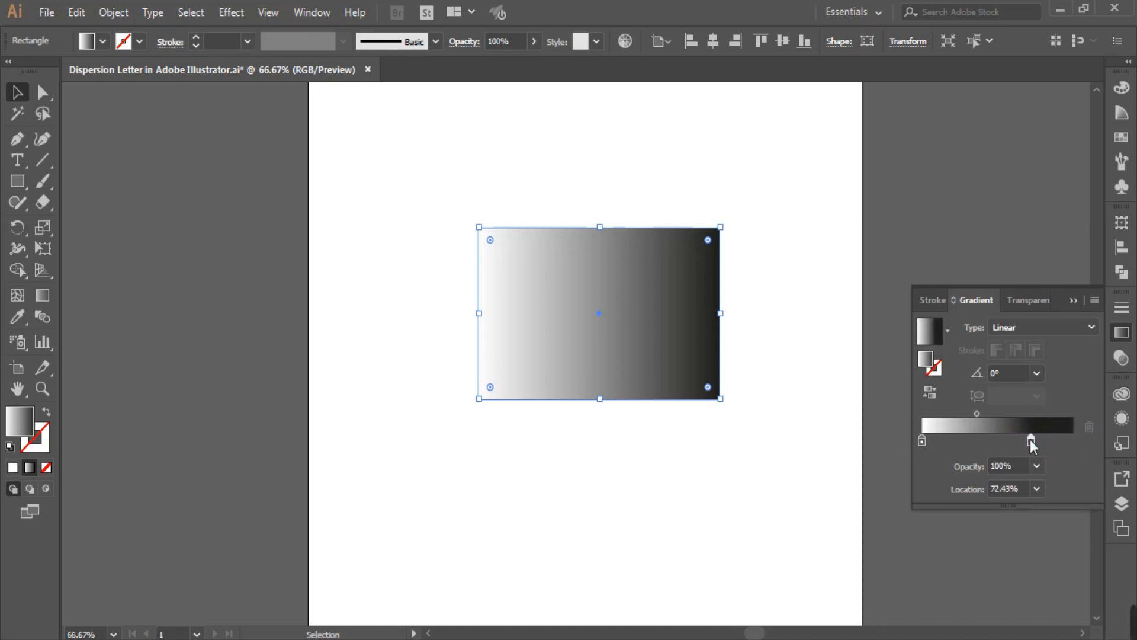
click(1030, 441)
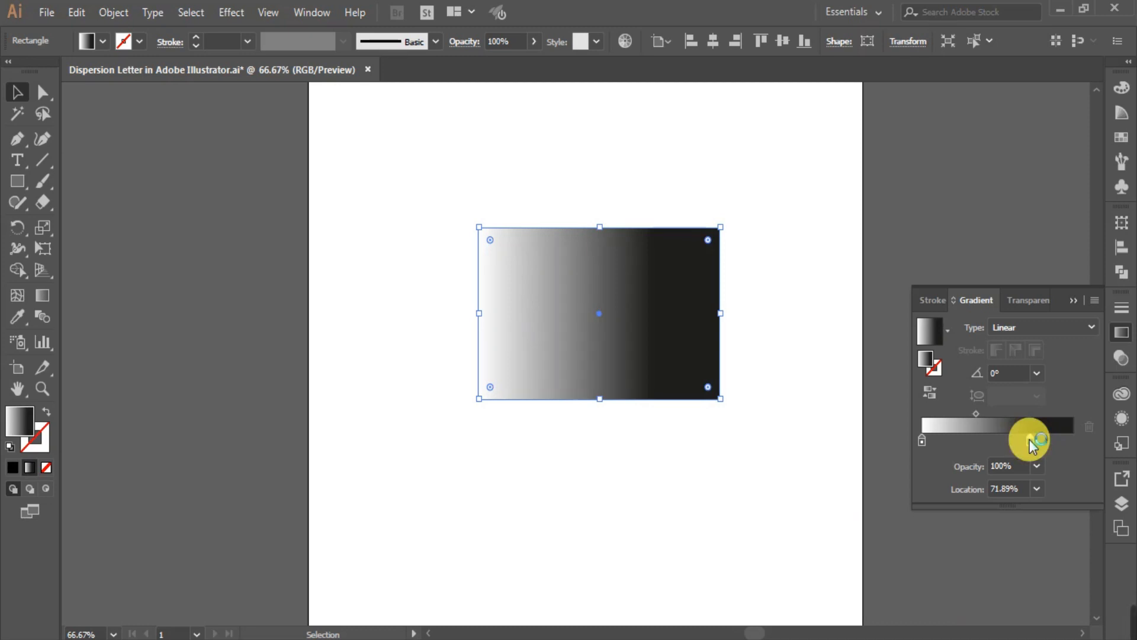
mouse_move(1028, 440)
mouse_down()
mouse_move(1017, 439)
mouse_move(1028, 448)
mouse_up()
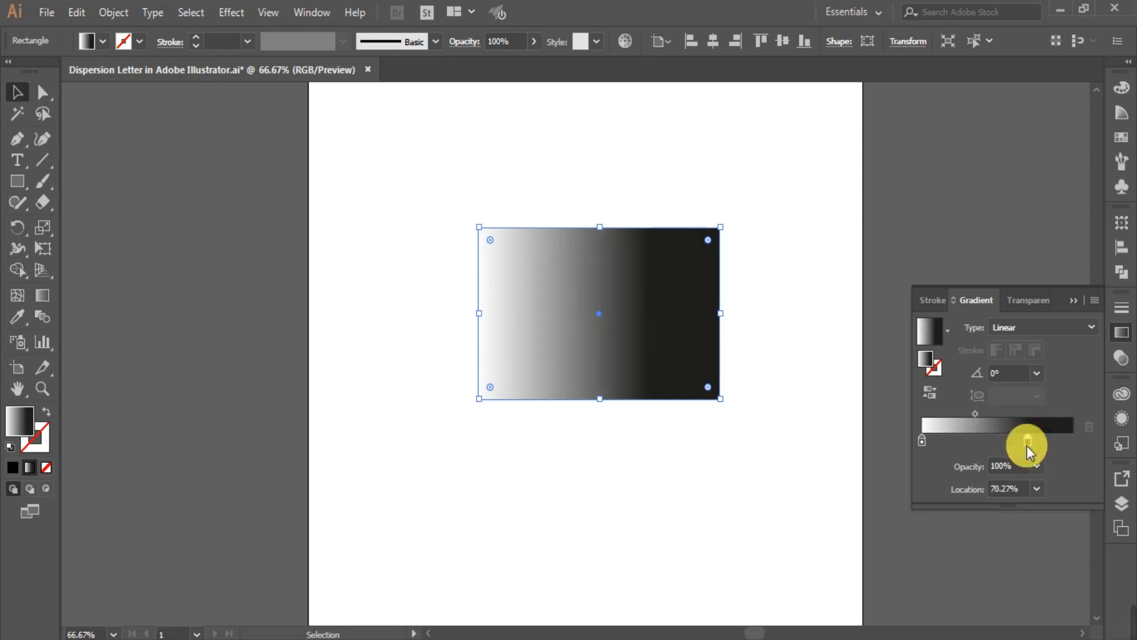
click(810, 437)
click(1073, 301)
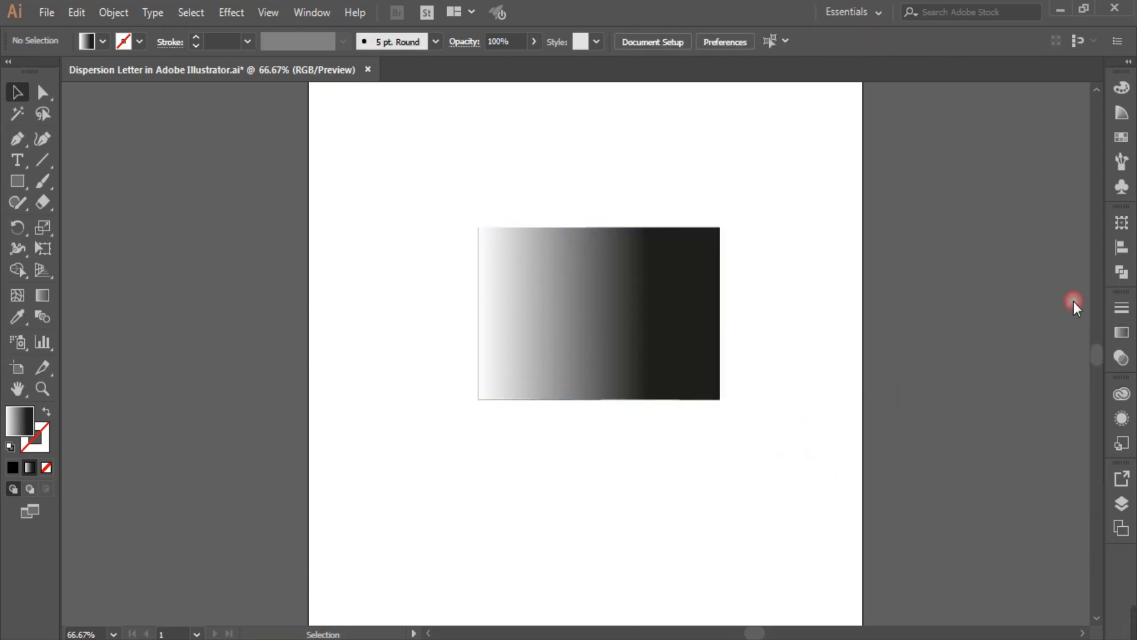
Select the gradient rectangle and open the Mezzotint pixelate effect for it.
click(680, 295)
click(113, 14)
click(406, 133)
click(406, 134)
click(556, 280)
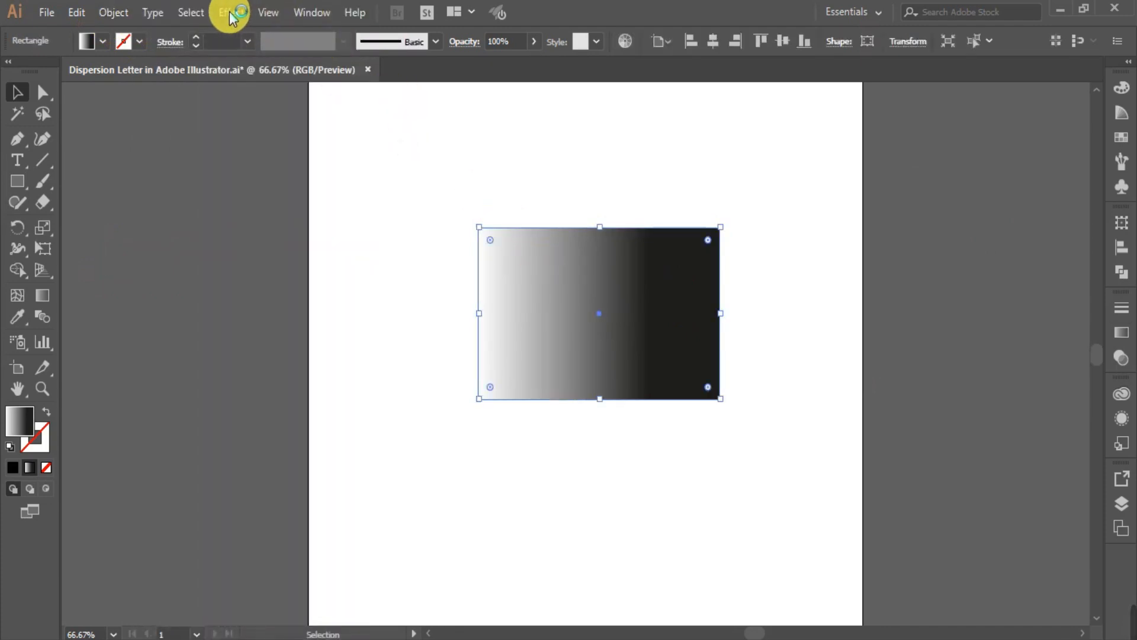
click(231, 13)
mouse_move(367, 350)
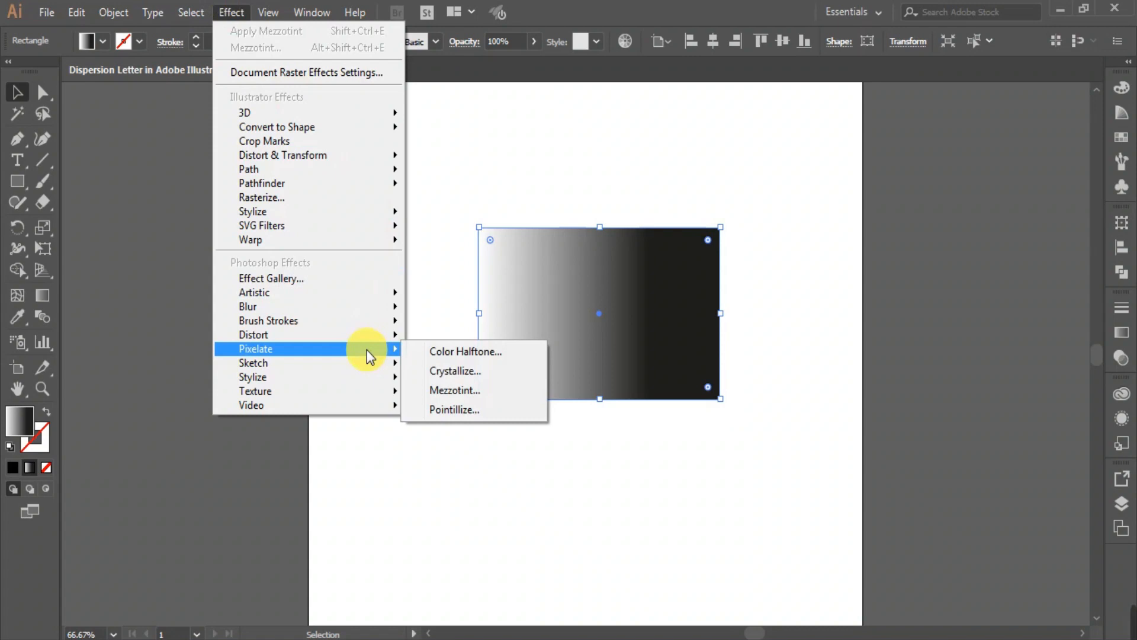
click(464, 393)
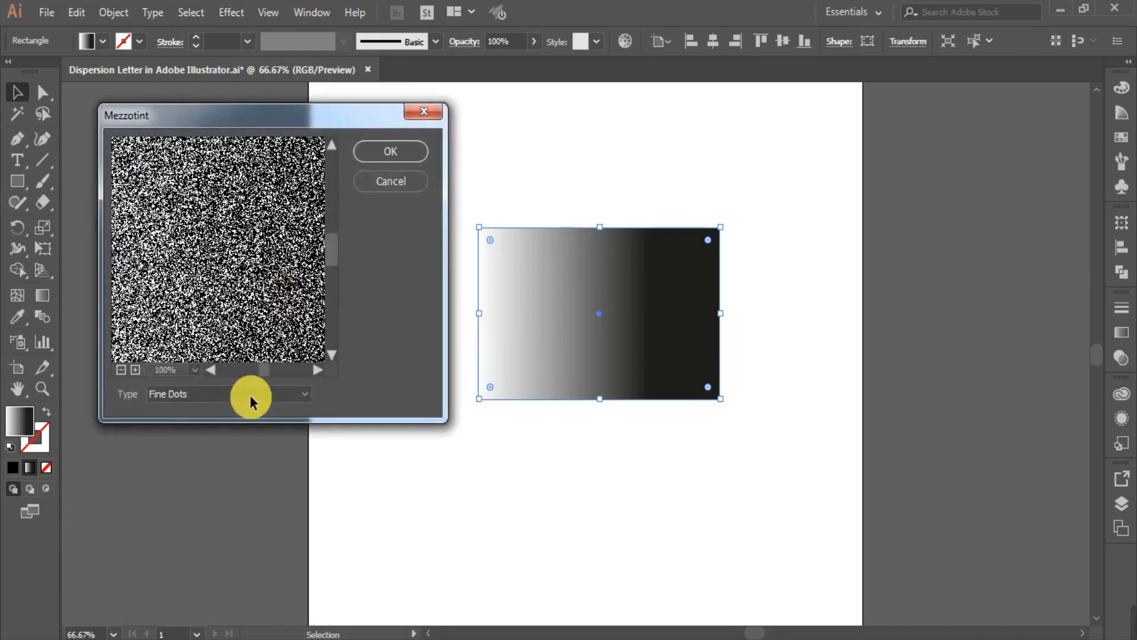
Compare the Grainy Dots and Coarse Dots types in Mezzotint and apply the effect with Grainy Dots.
click(302, 394)
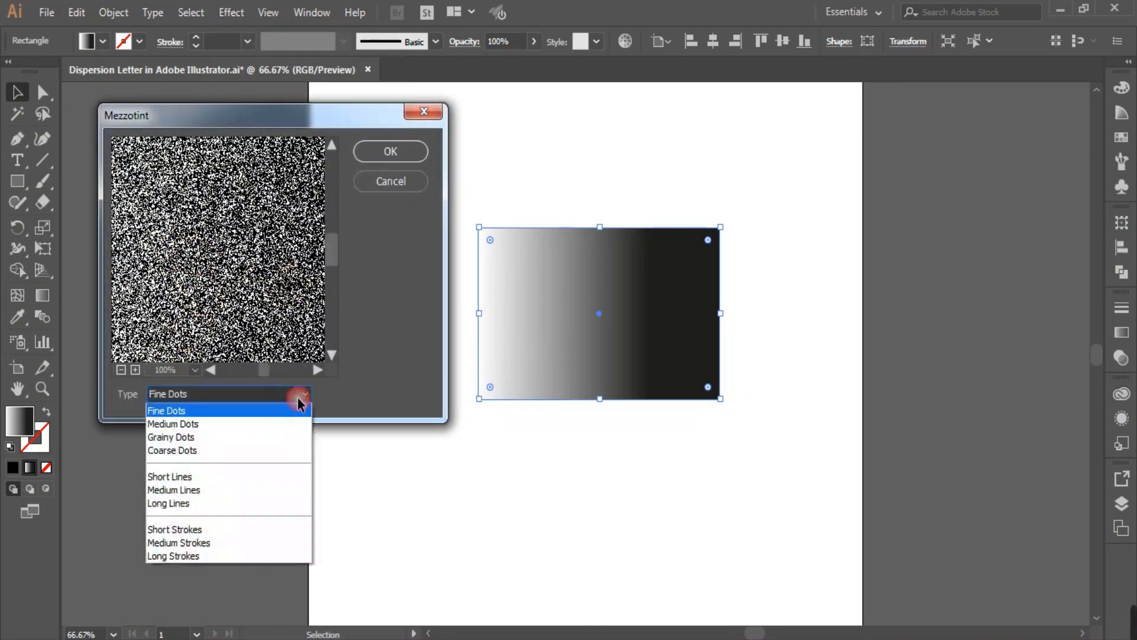
click(219, 437)
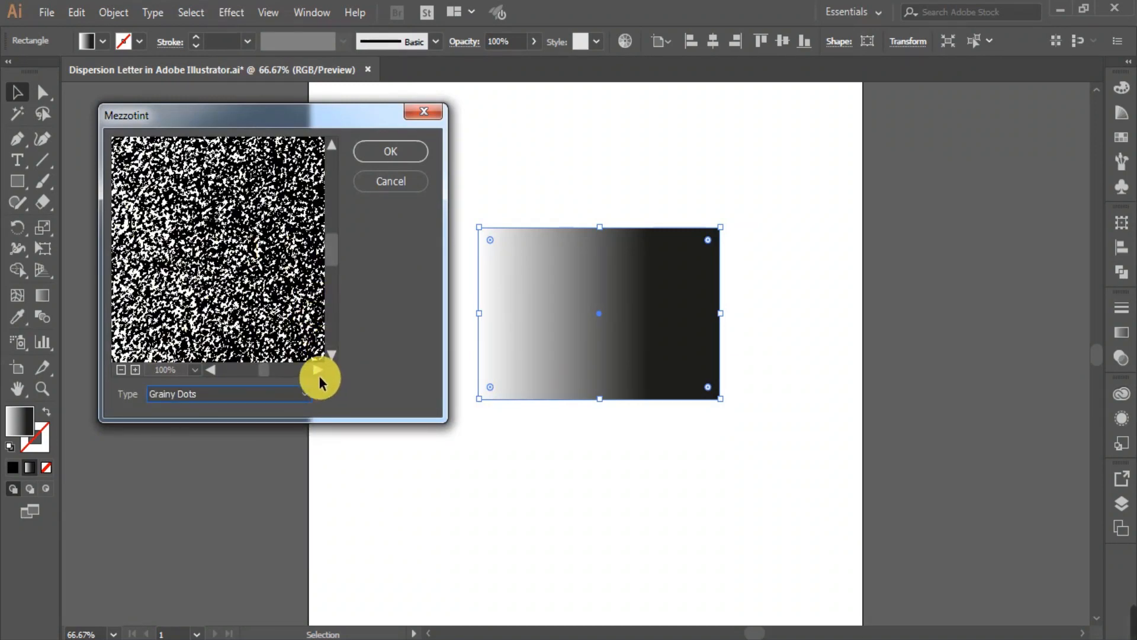
click(302, 395)
click(223, 449)
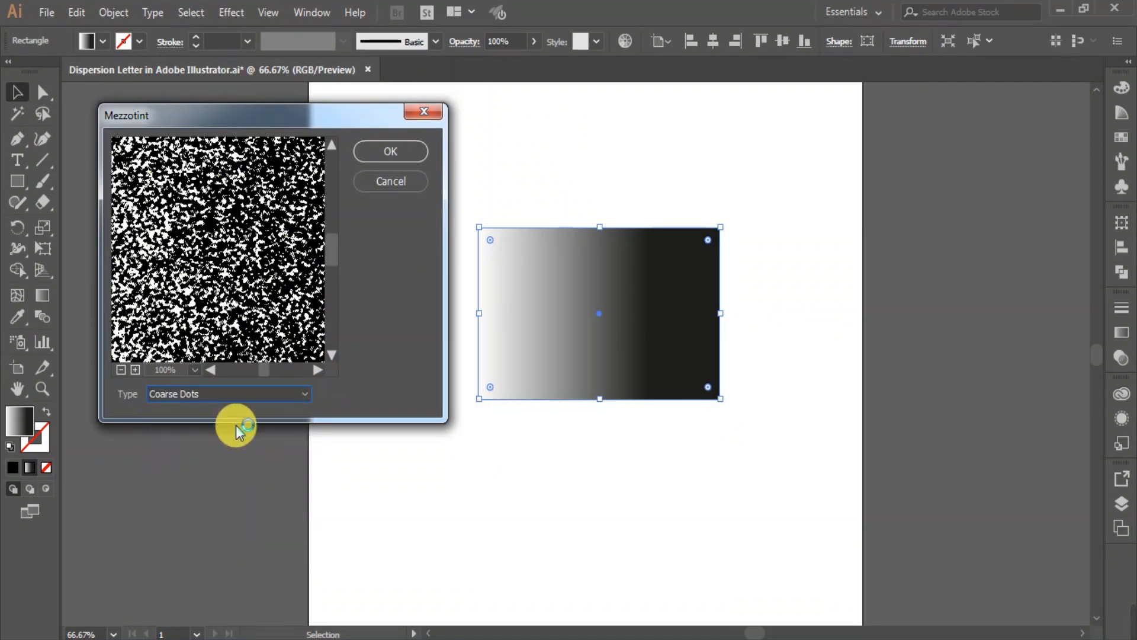
click(301, 393)
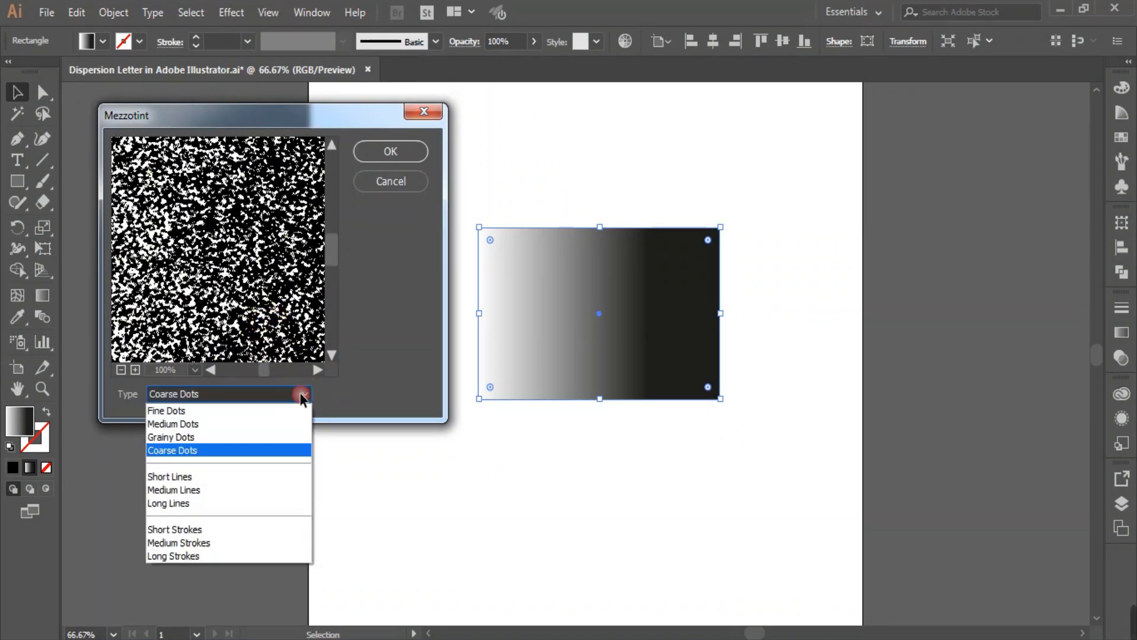
click(199, 434)
click(247, 233)
click(392, 151)
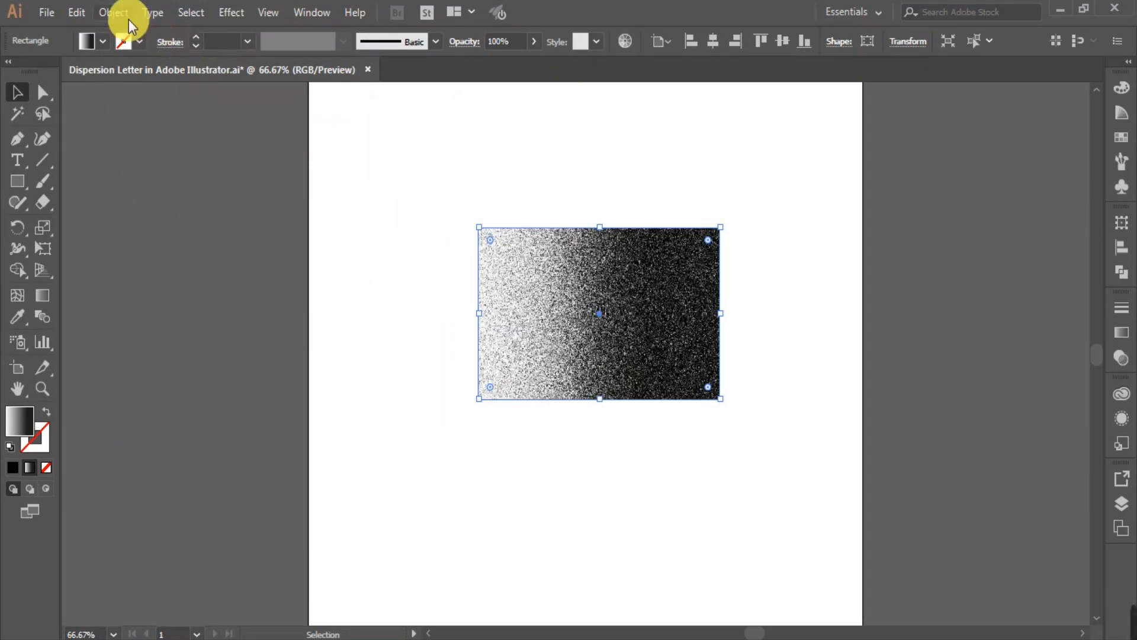
Expand the rectangle's appearance into an image and trace it with the High Fidelity Photo preset.
click(113, 12)
click(243, 203)
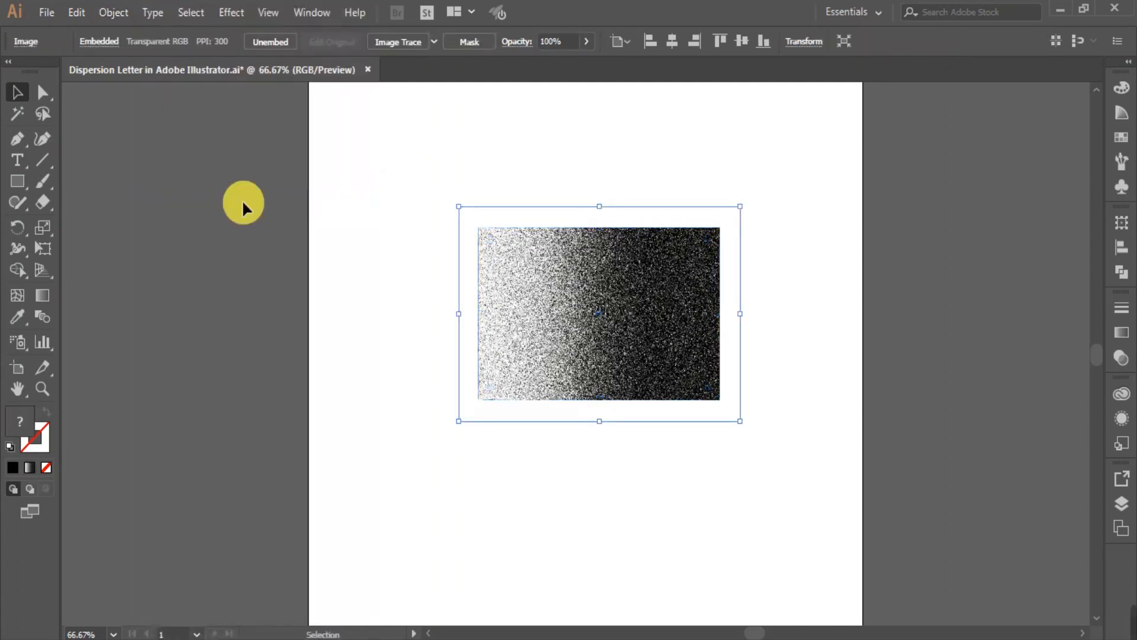
click(417, 42)
key(Escape)
click(434, 41)
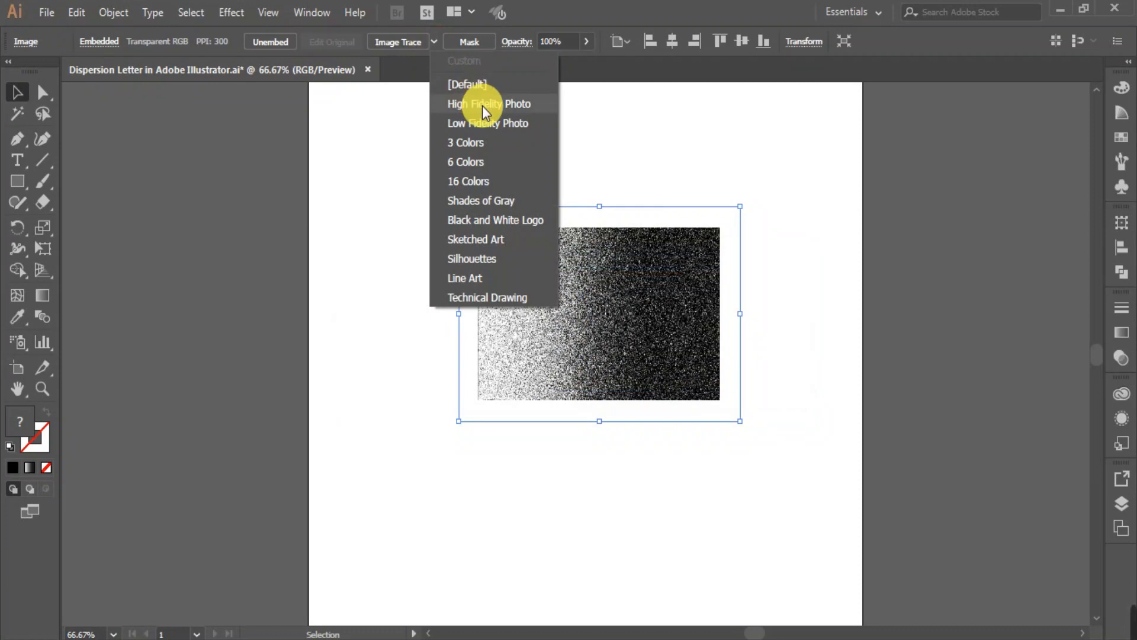
click(476, 102)
click(394, 350)
click(676, 353)
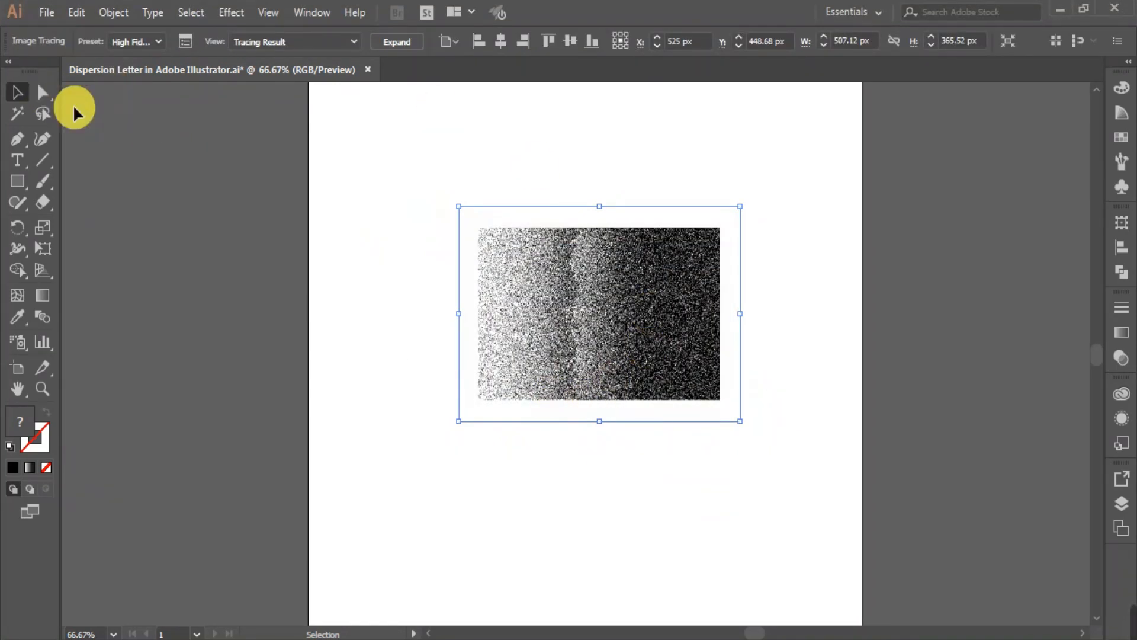
Switch the image trace to the abutting method, enable Ignore White, and expand the tracing into paths.
click(186, 42)
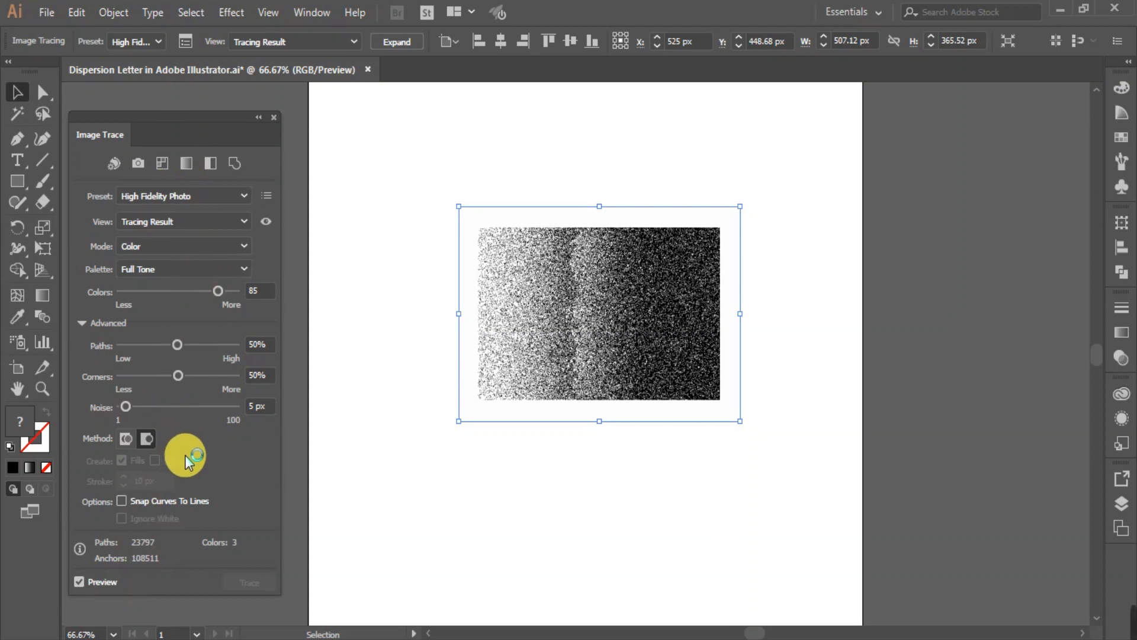
click(126, 439)
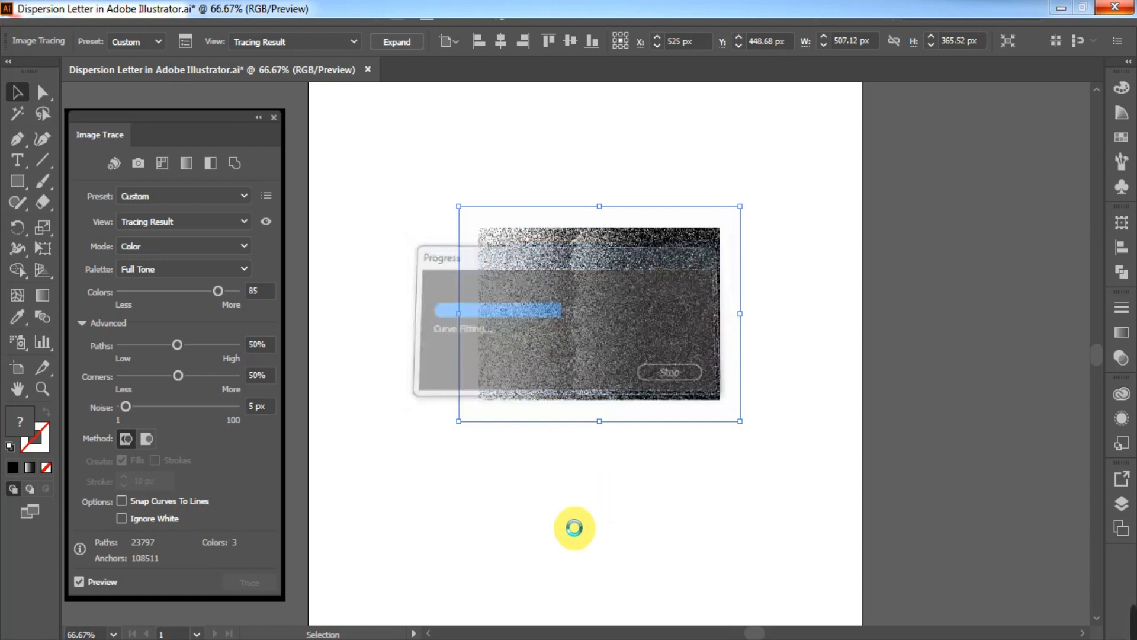
click(121, 519)
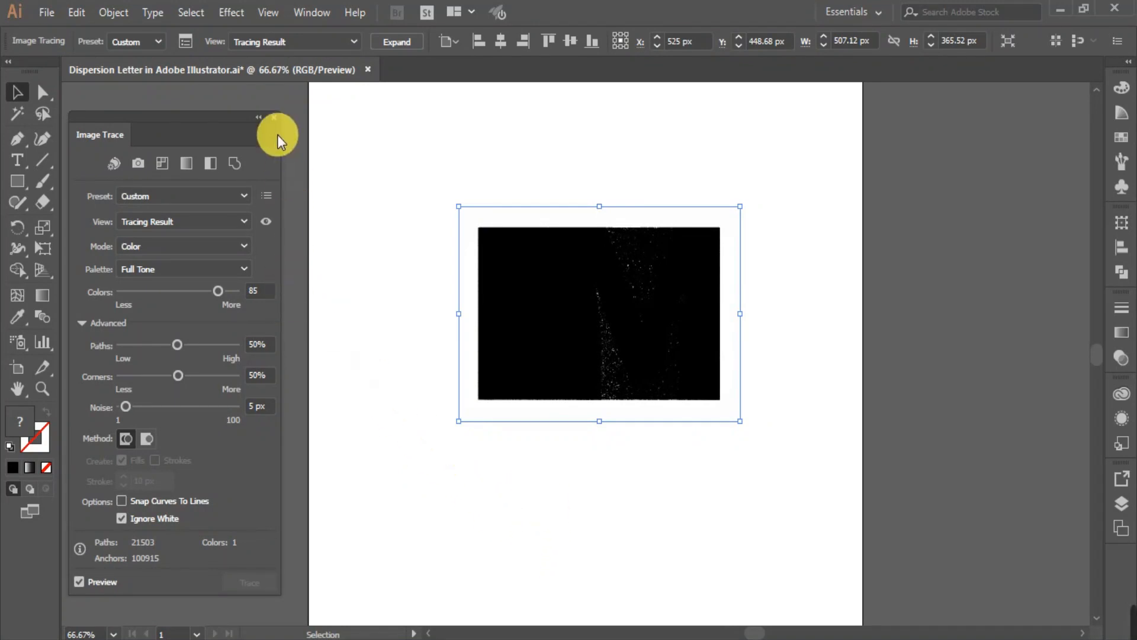
click(274, 118)
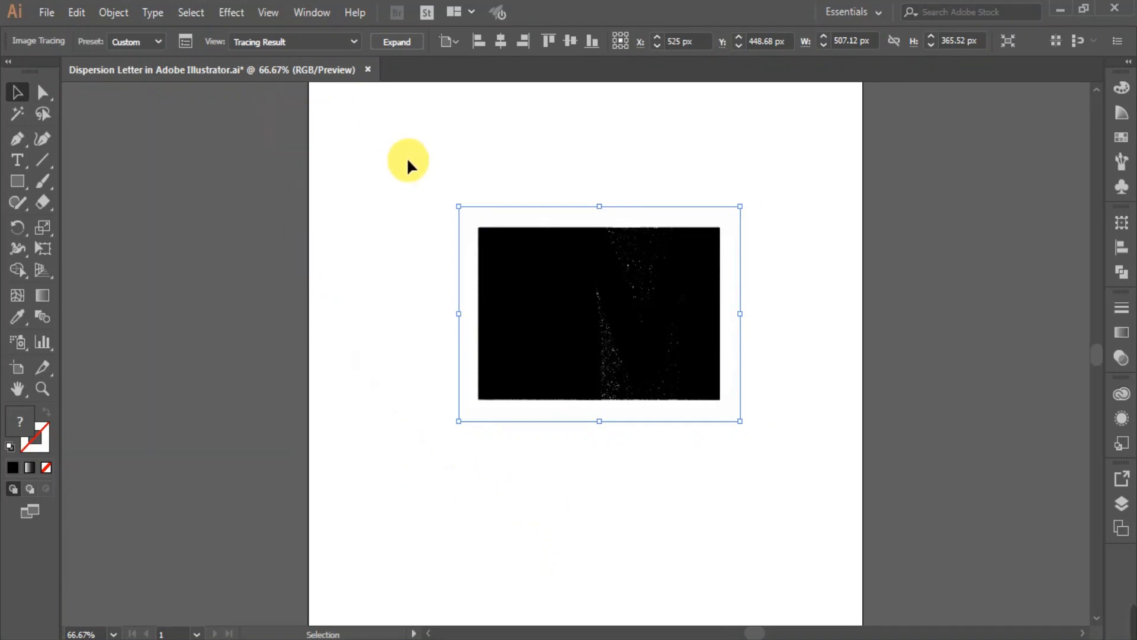
click(396, 40)
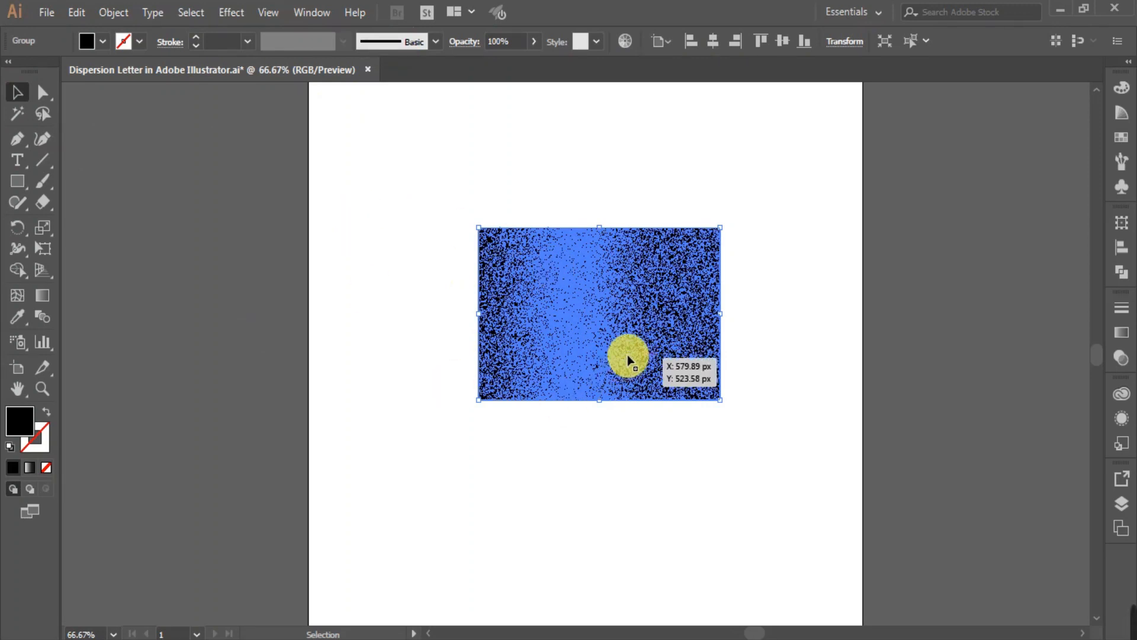
Make a compound path from the expanded dot texture.
click(117, 12)
mouse_move(320, 599)
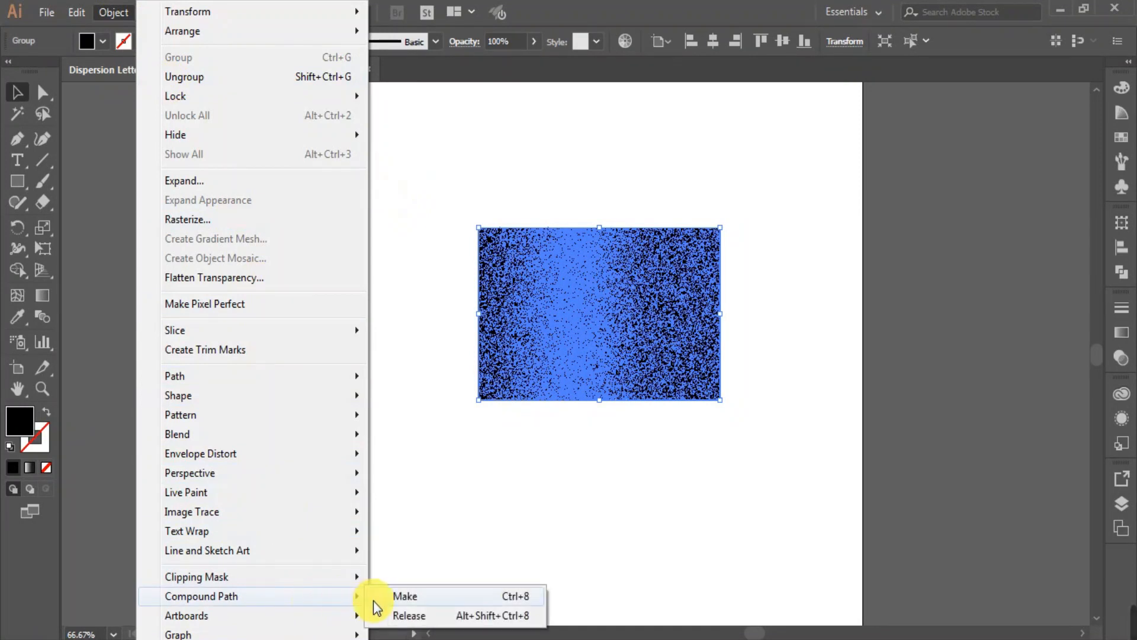
click(395, 598)
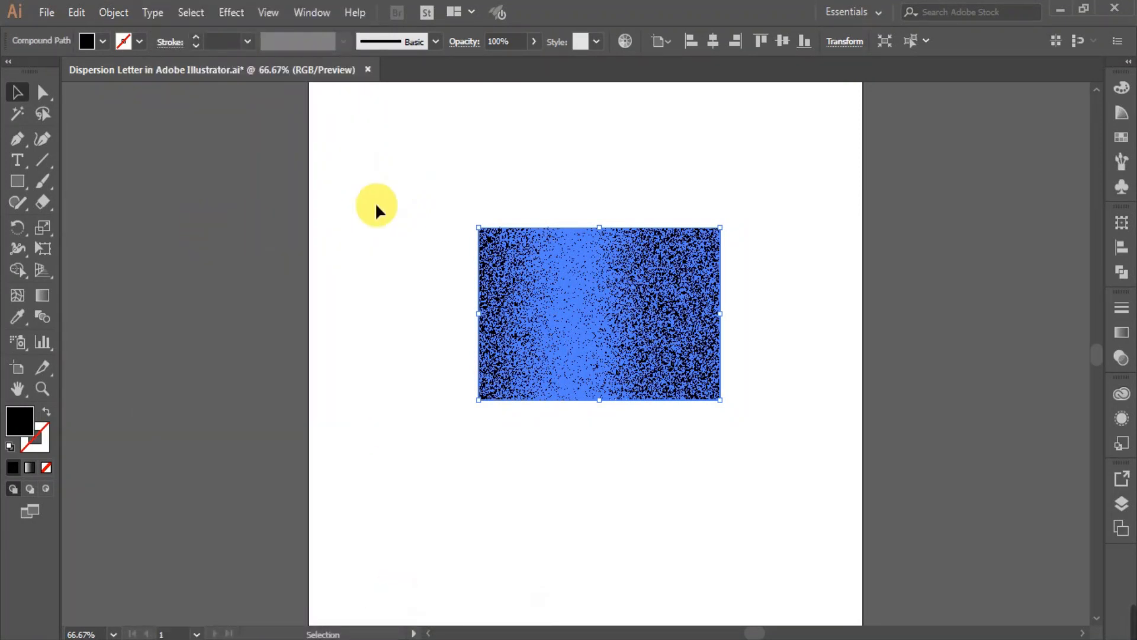
Select the dot texture together with the stretched M beneath it, make a clipping mask from them, and deselect.
drag(402, 176, 784, 479)
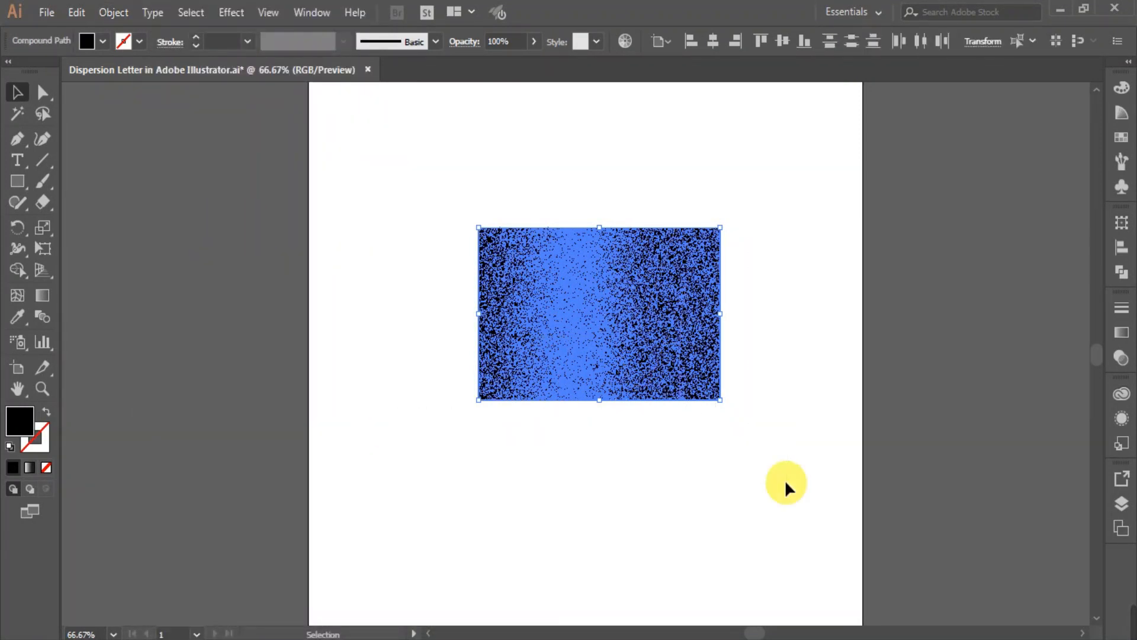
click(109, 14)
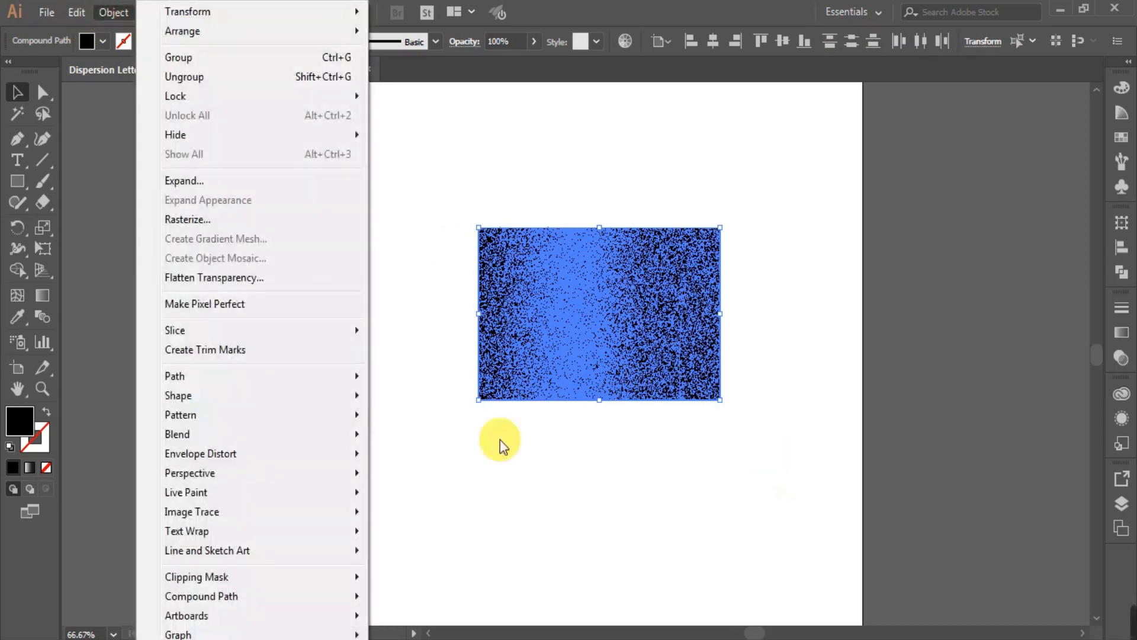
mouse_move(299, 577)
click(423, 584)
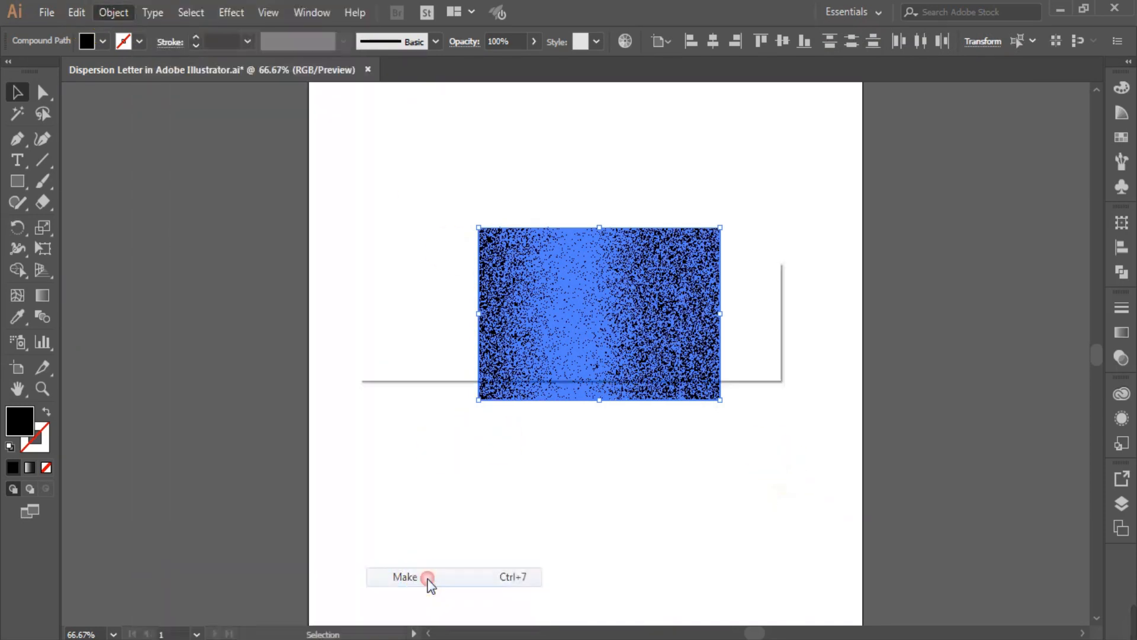
click(665, 351)
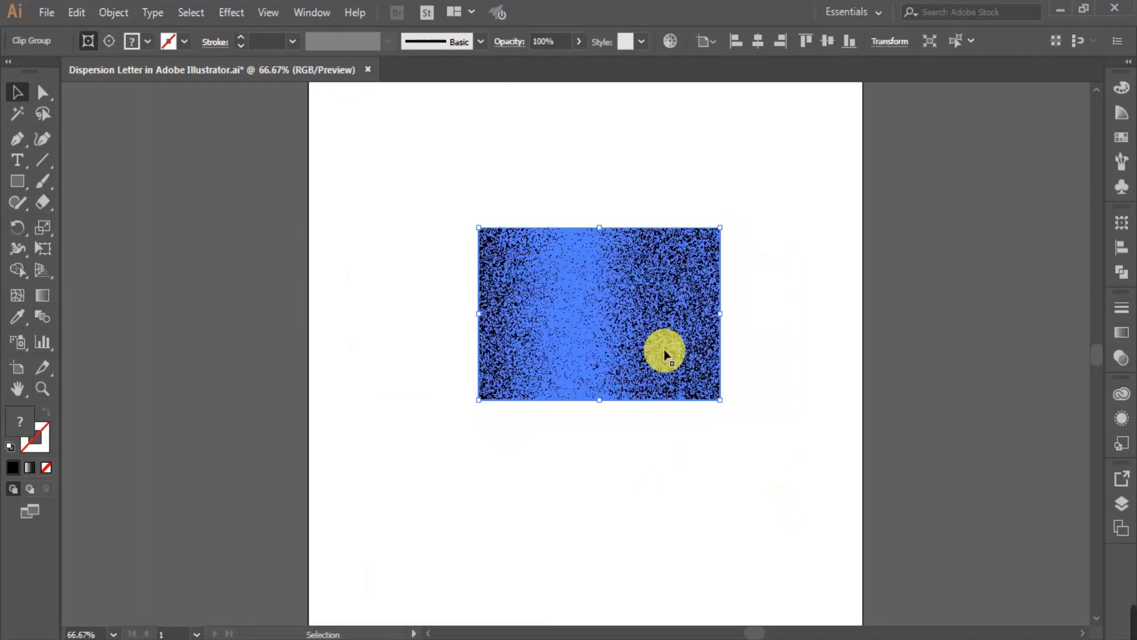
click(663, 450)
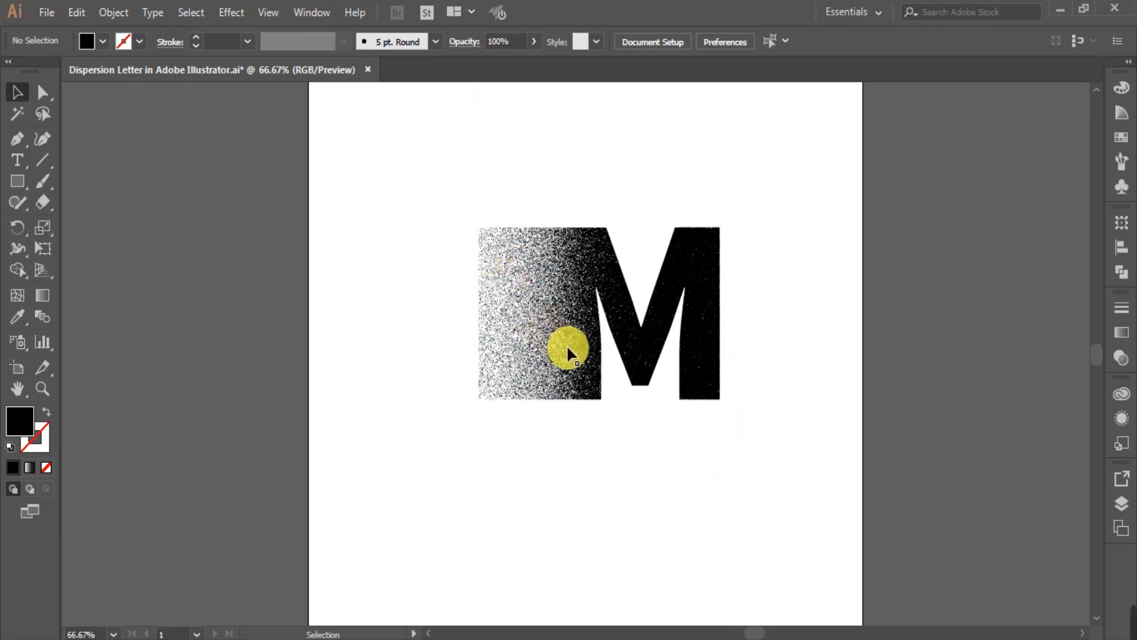
Centre the clipped M horizontally on the artboard and enlarge it to about two-thirds of the artboard's width.
click(562, 324)
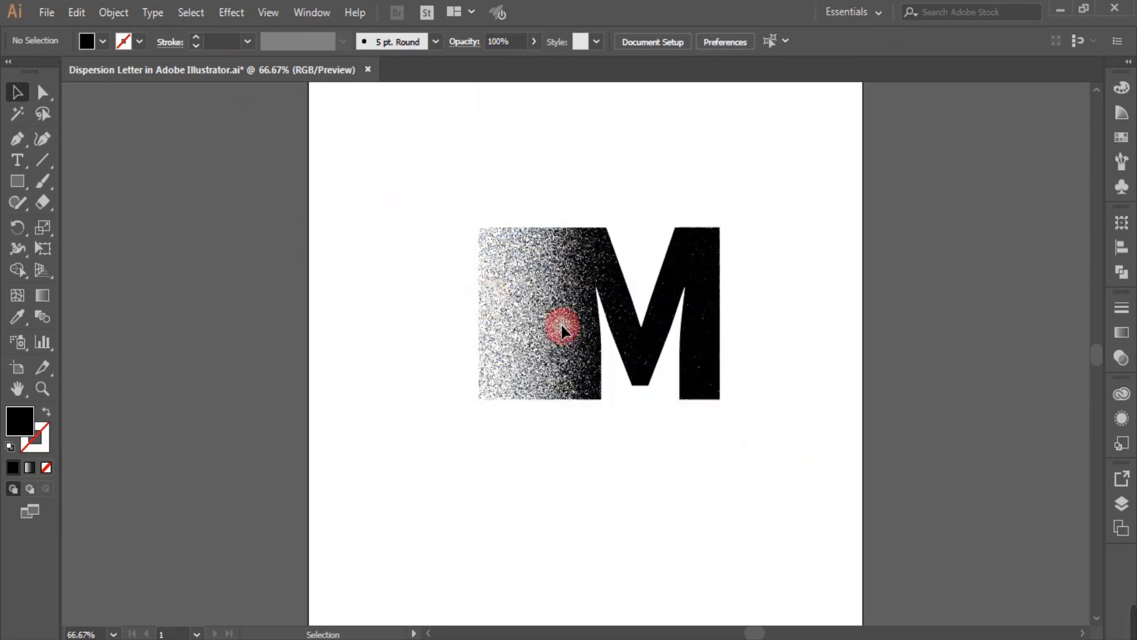
click(659, 379)
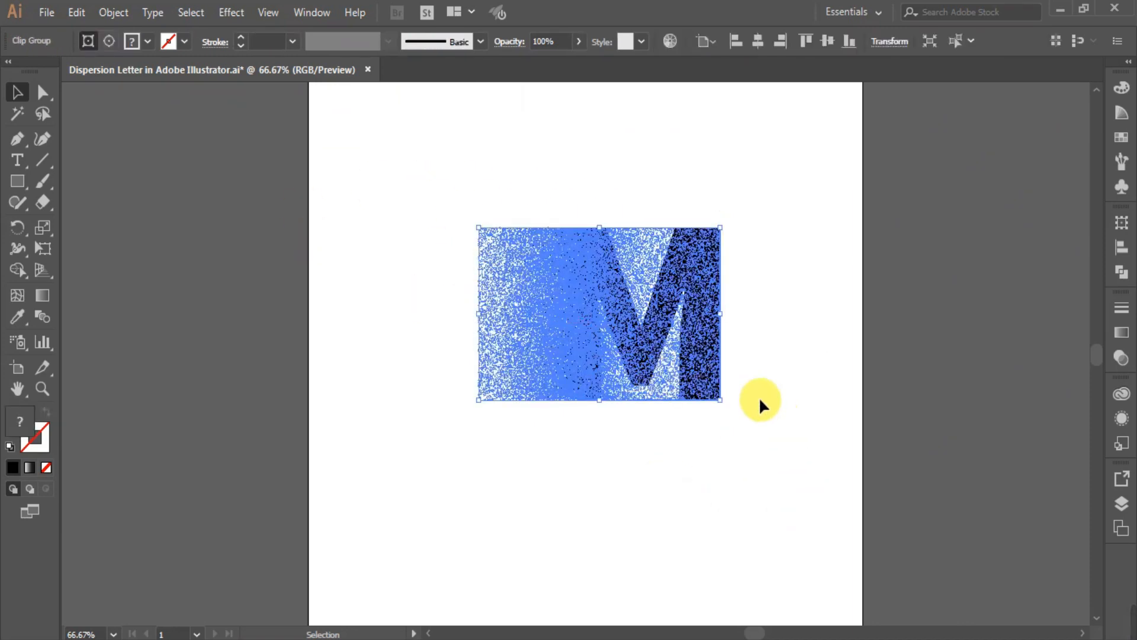
click(757, 43)
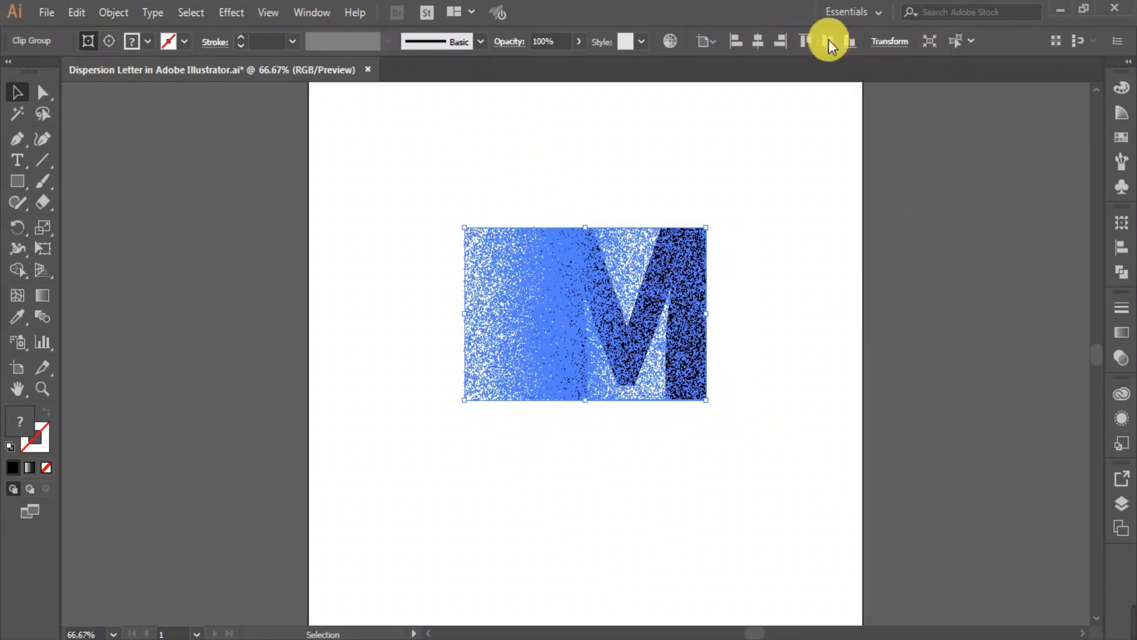
drag(707, 431, 776, 485)
click(672, 524)
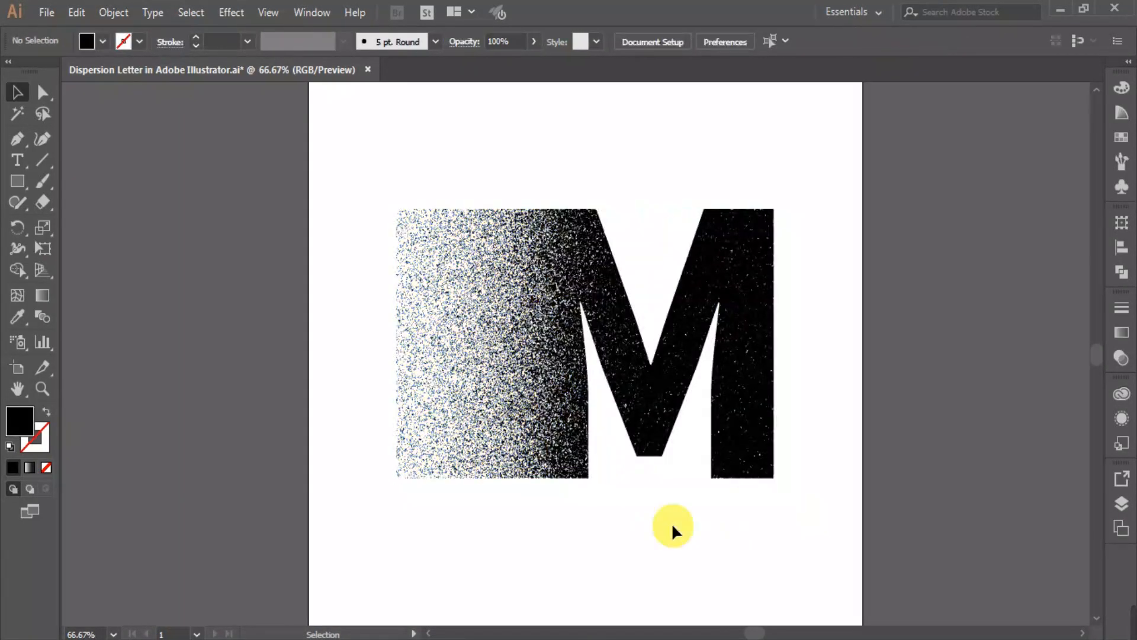
scroll(666, 510, down, 1)
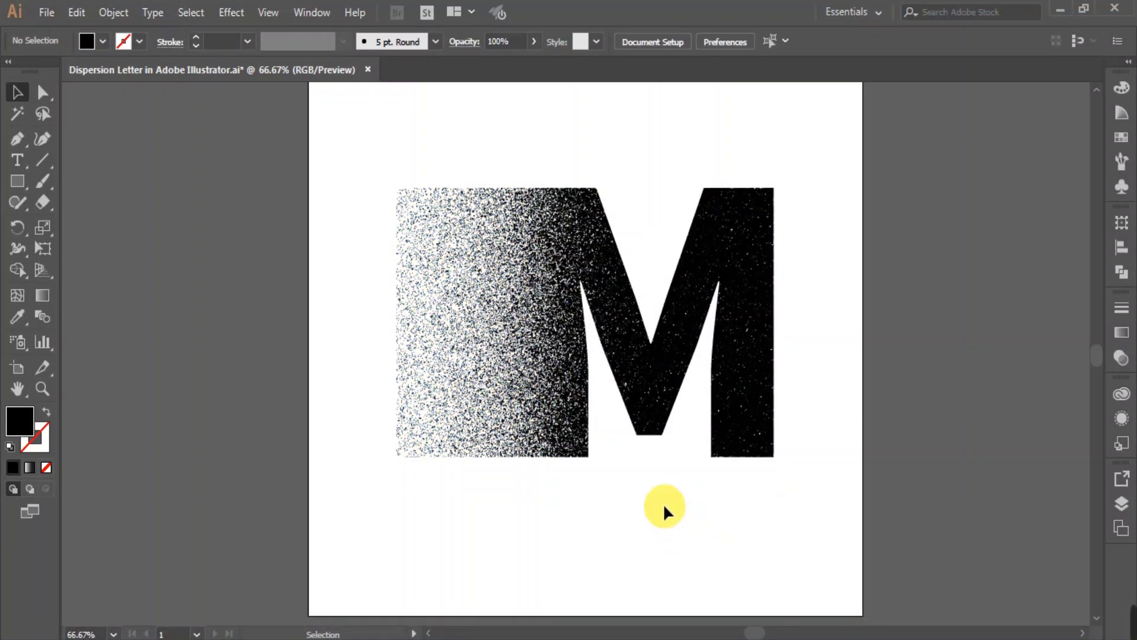
scroll(663, 503, up, 1)
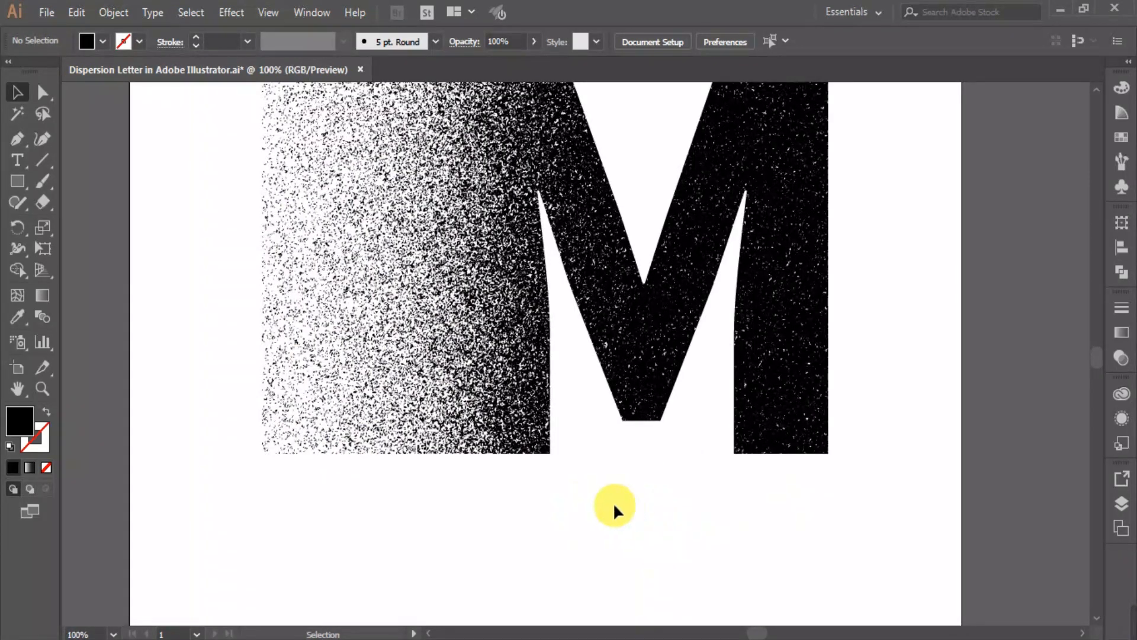
scroll(615, 507, up, 2)
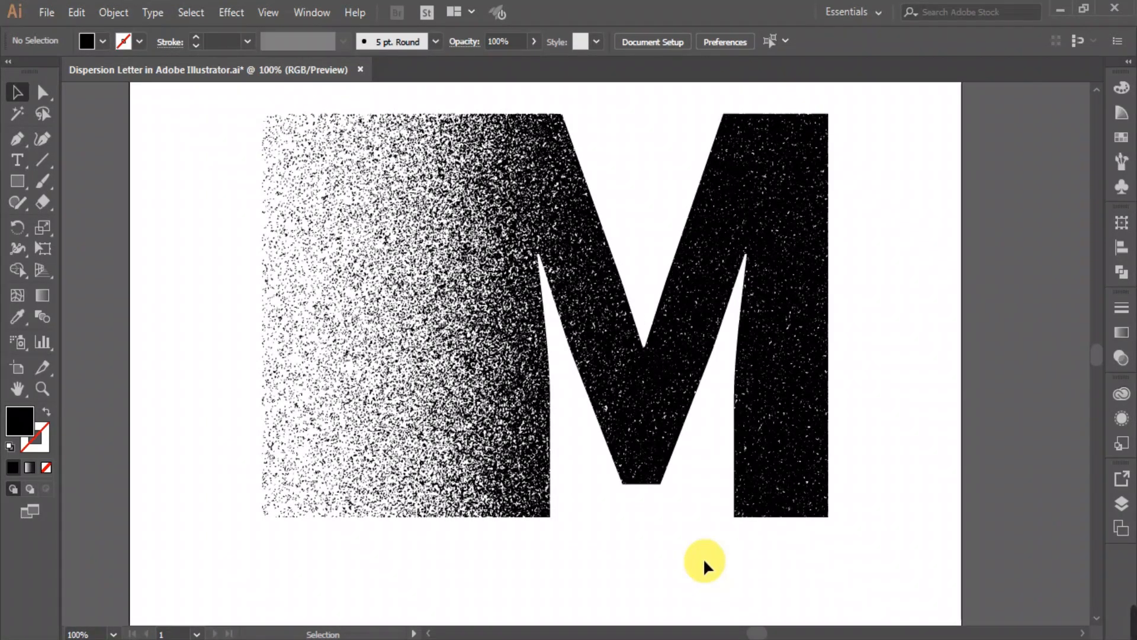
scroll(703, 566, up, 1)
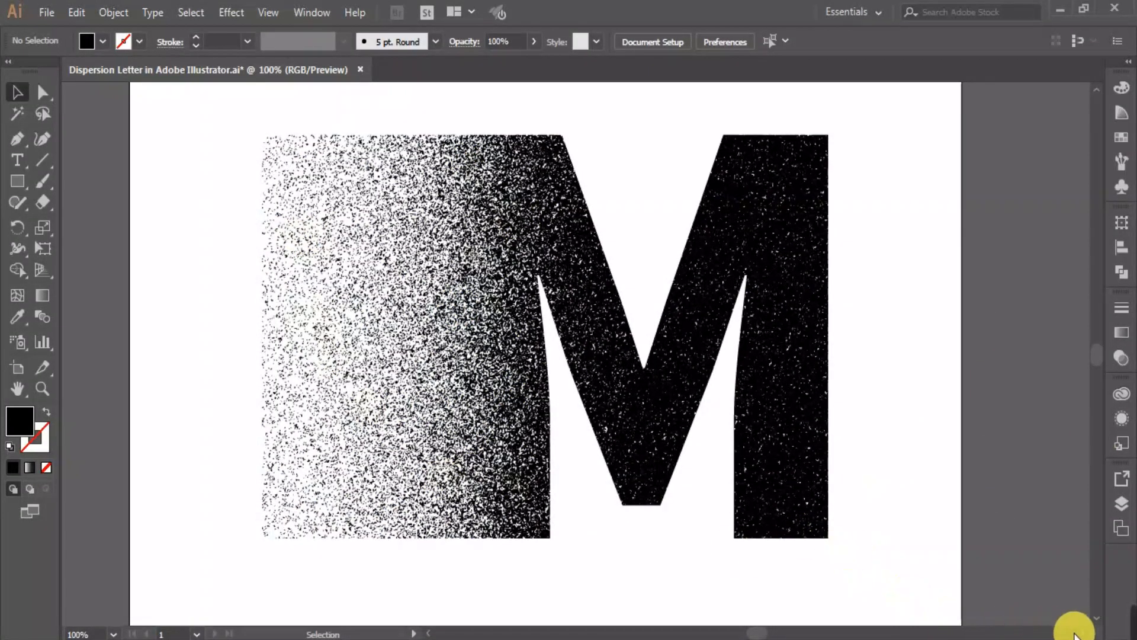
click(428, 633)
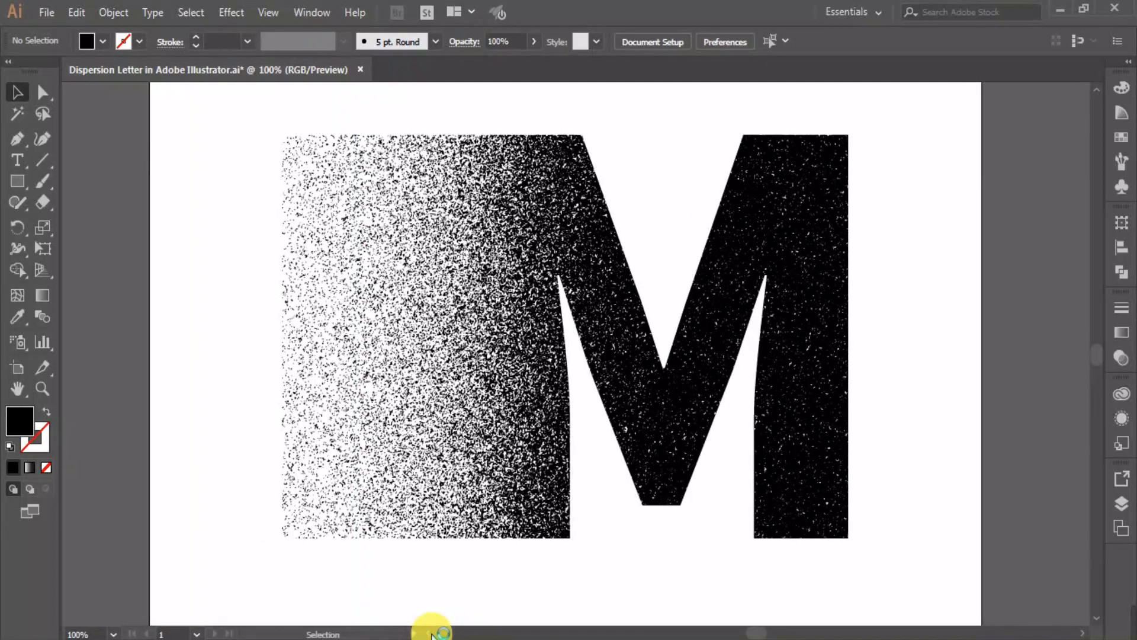